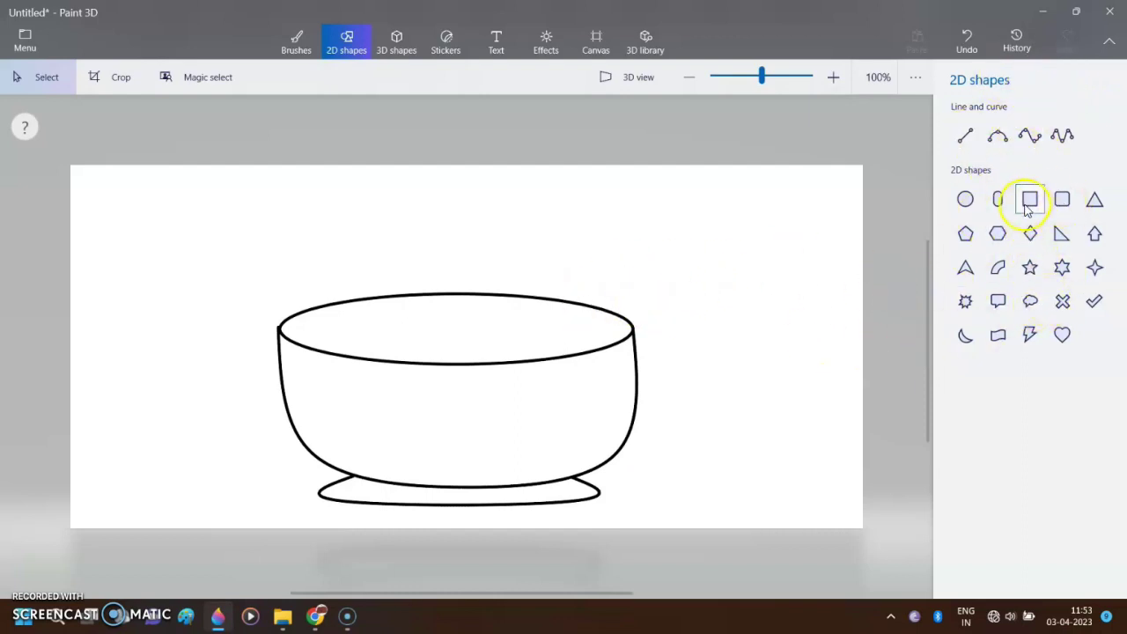
Draw a black 5-point wavy curve inside the bowl's left side and stamp copies across the middle as noodles
left_click(1062, 137)
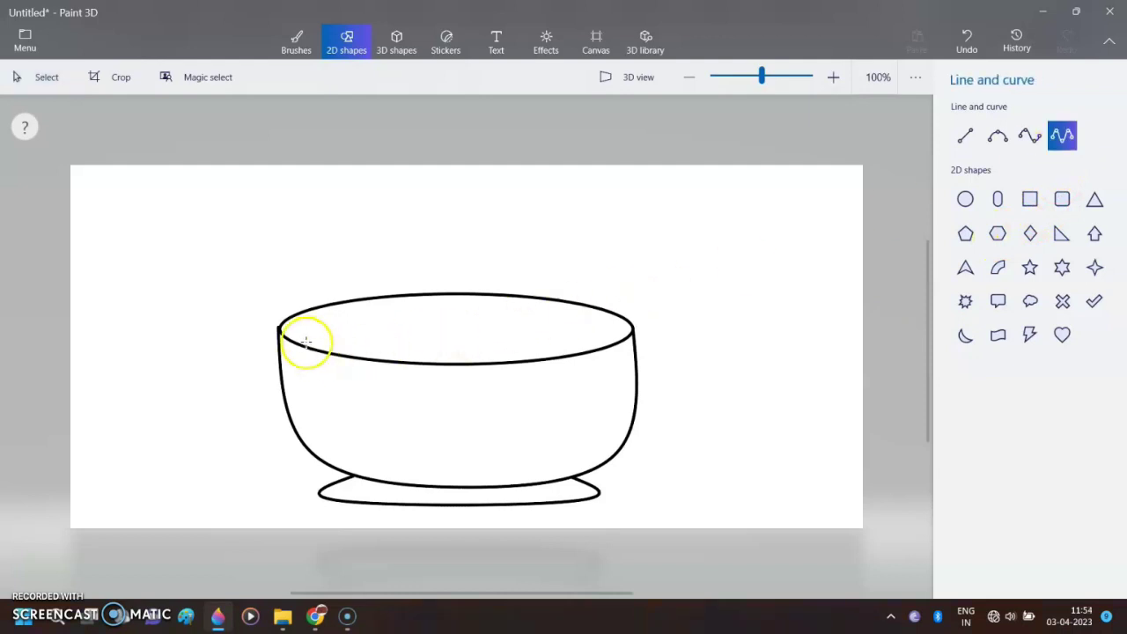
left_click(449, 345)
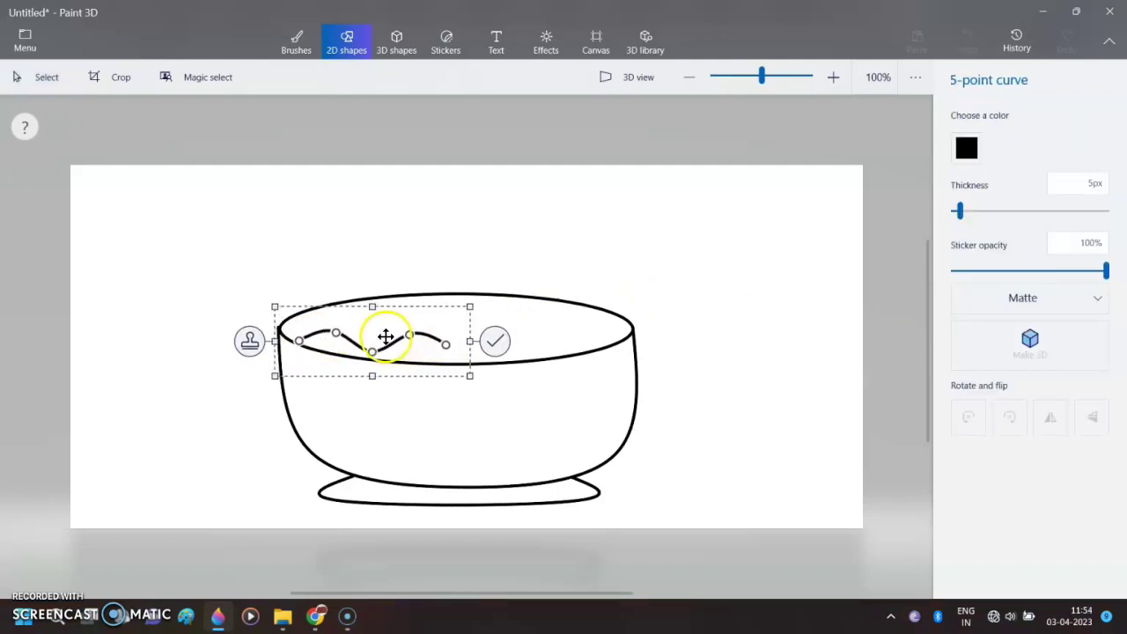
left_click(251, 340)
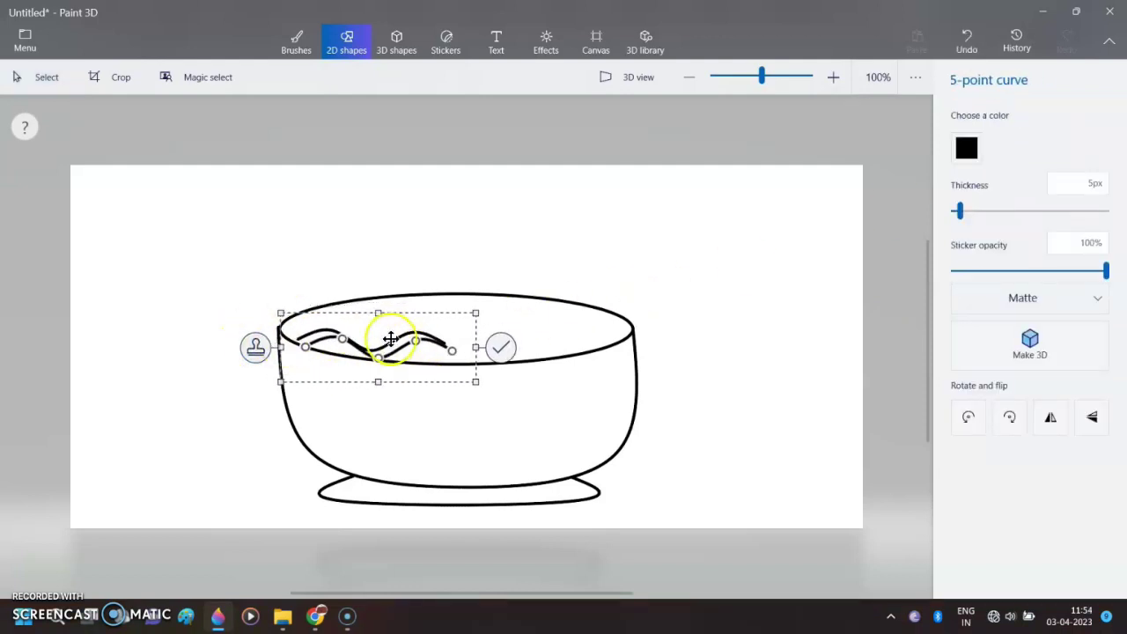
left_click_drag(395, 343, 480, 330)
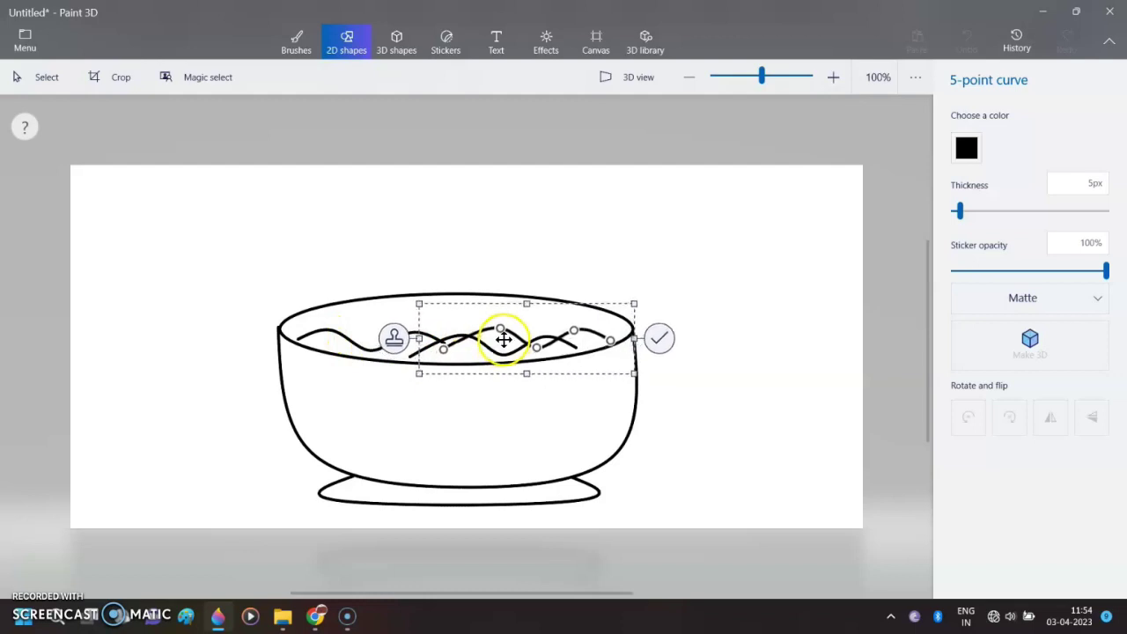
Place more wavy noodle copies toward the bowl's right side, shrinking the curve to fit inside the rim
left_click_drag(520, 343, 510, 339)
left_click_drag(643, 373, 635, 367)
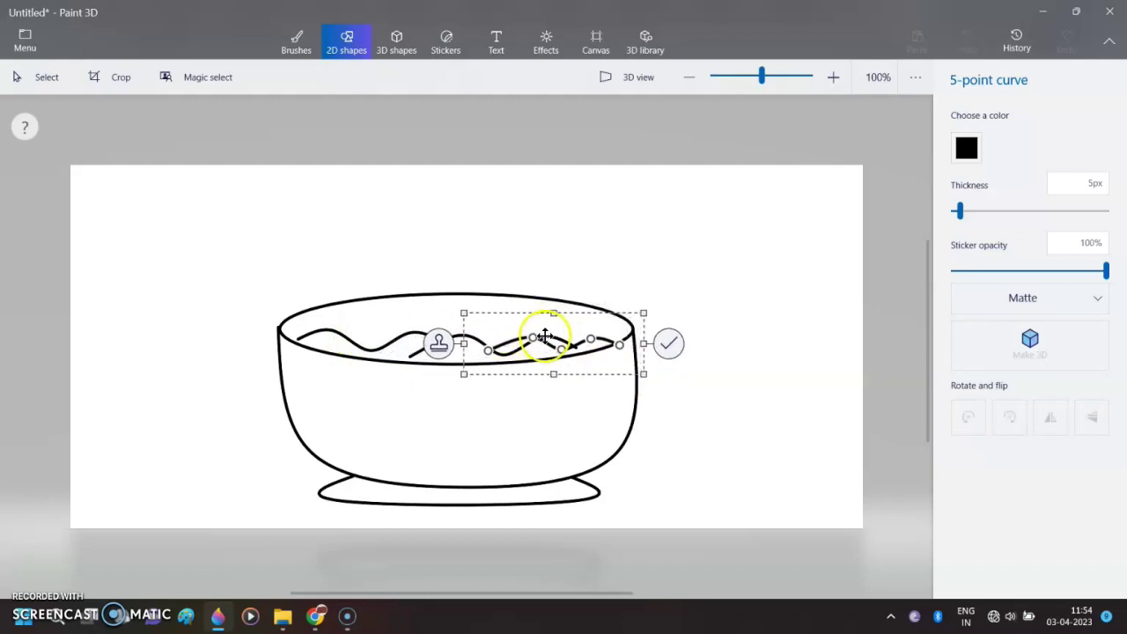
left_click_drag(621, 375, 618, 369)
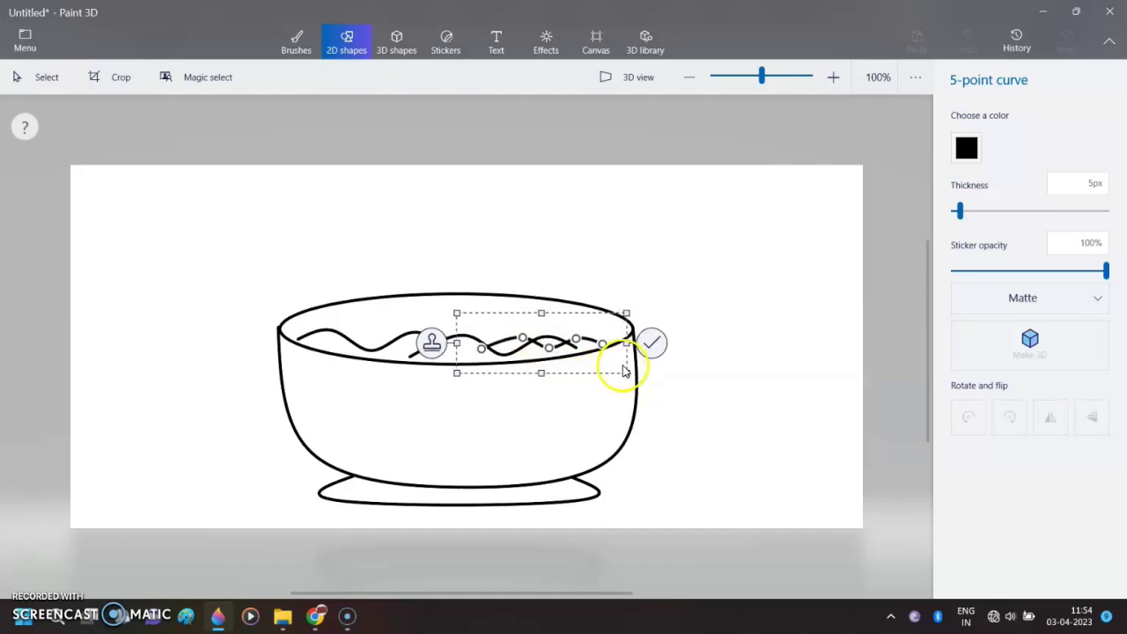
left_click_drag(516, 362, 496, 363)
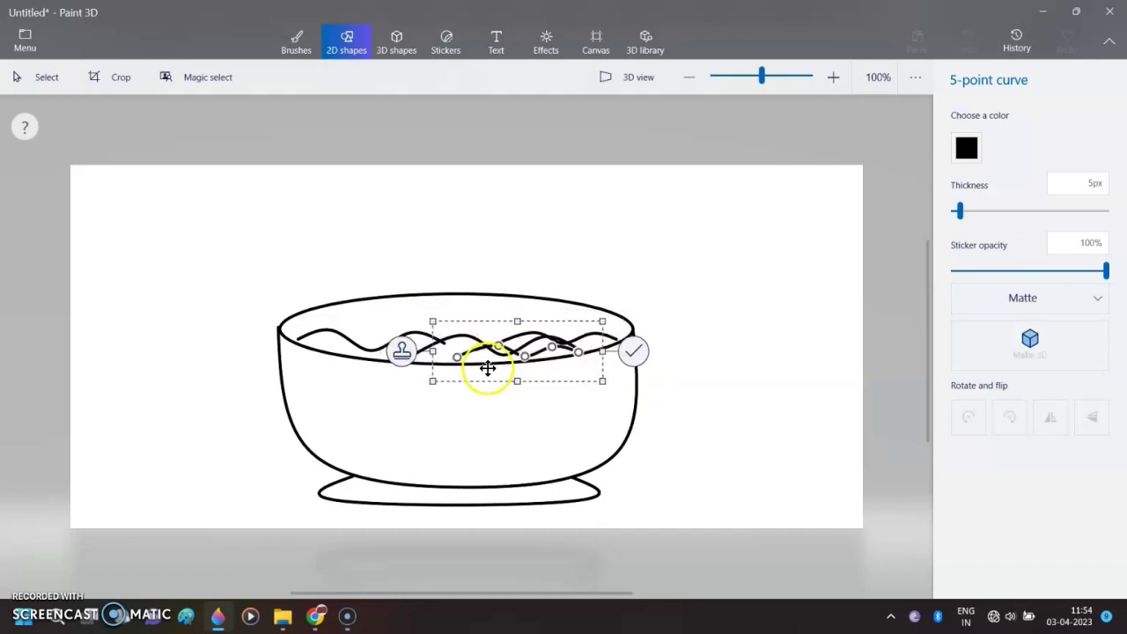
Add smaller wavy noodle copies along the bowl's front rim, centre and left, and finish the 5-point curve
left_click_drag(495, 354, 427, 348)
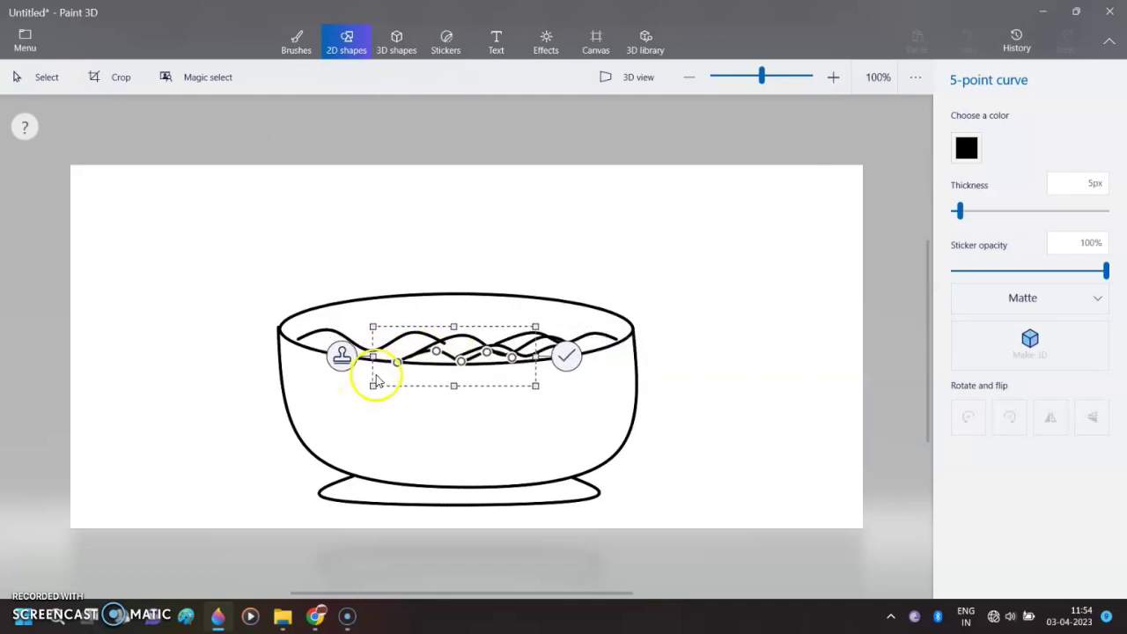
left_click_drag(420, 375, 398, 372)
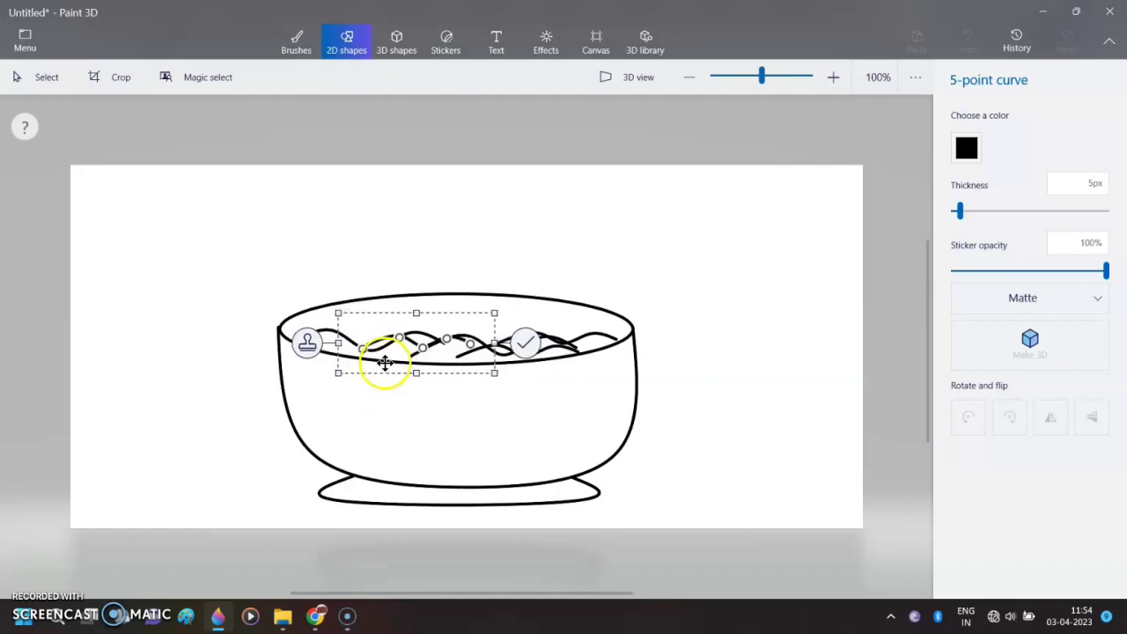
left_click_drag(389, 371, 405, 377)
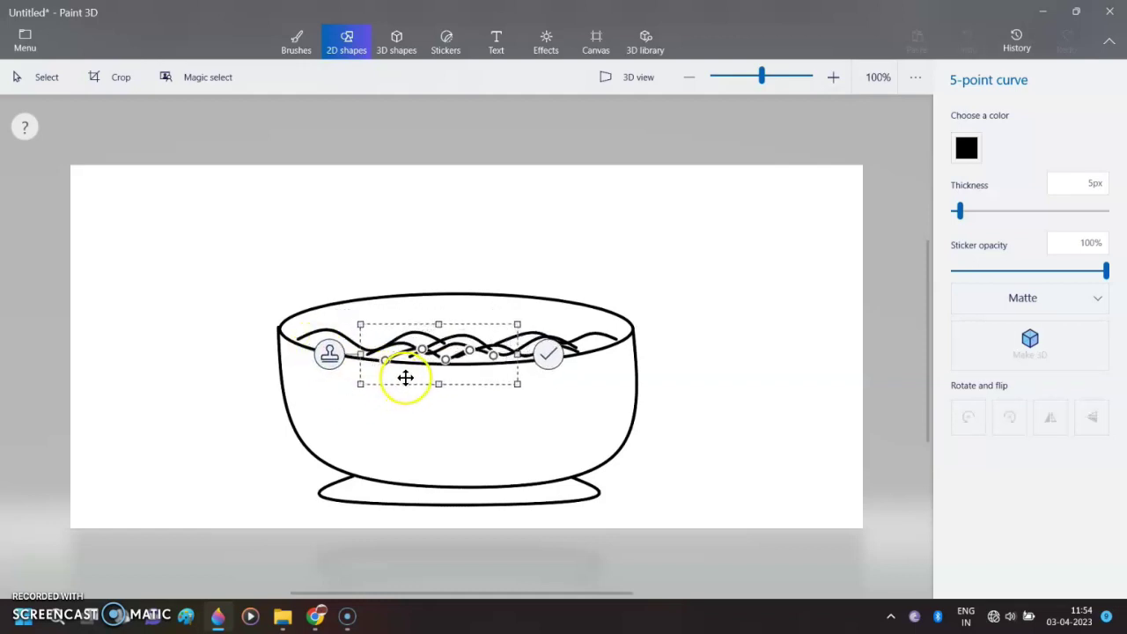
mouse_move(497, 385)
left_mouse_down()
mouse_move(497, 399)
mouse_move(498, 376)
left_mouse_up()
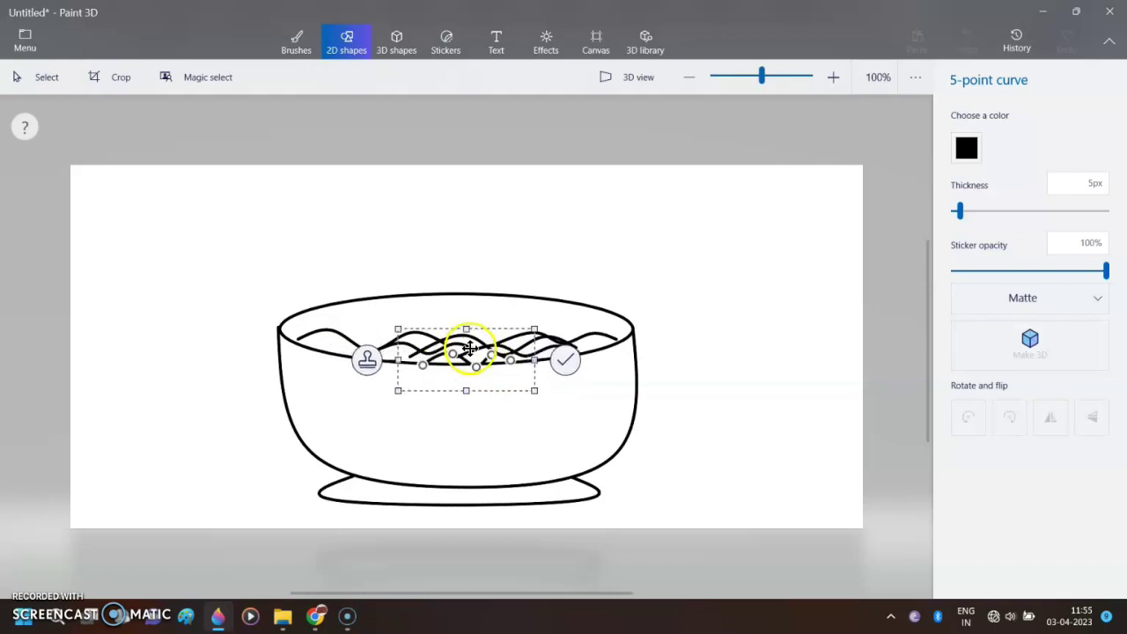
left_click_drag(499, 325, 384, 317)
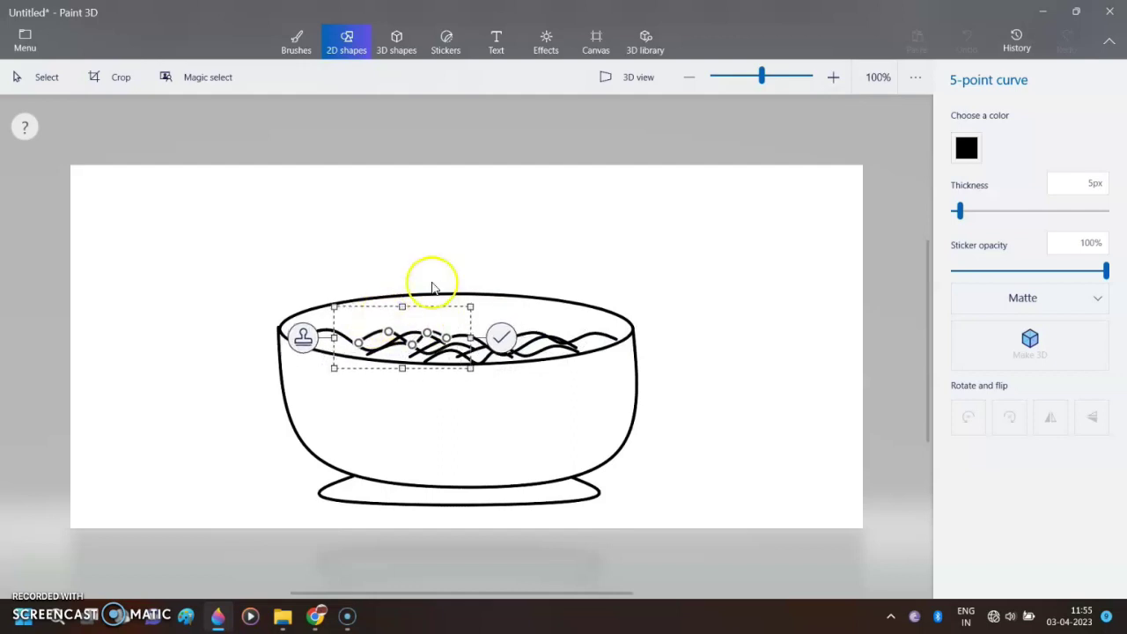
left_click(432, 288)
Add a short 3-point curve as a noodle end near the bowl's right rim
left_click(997, 134)
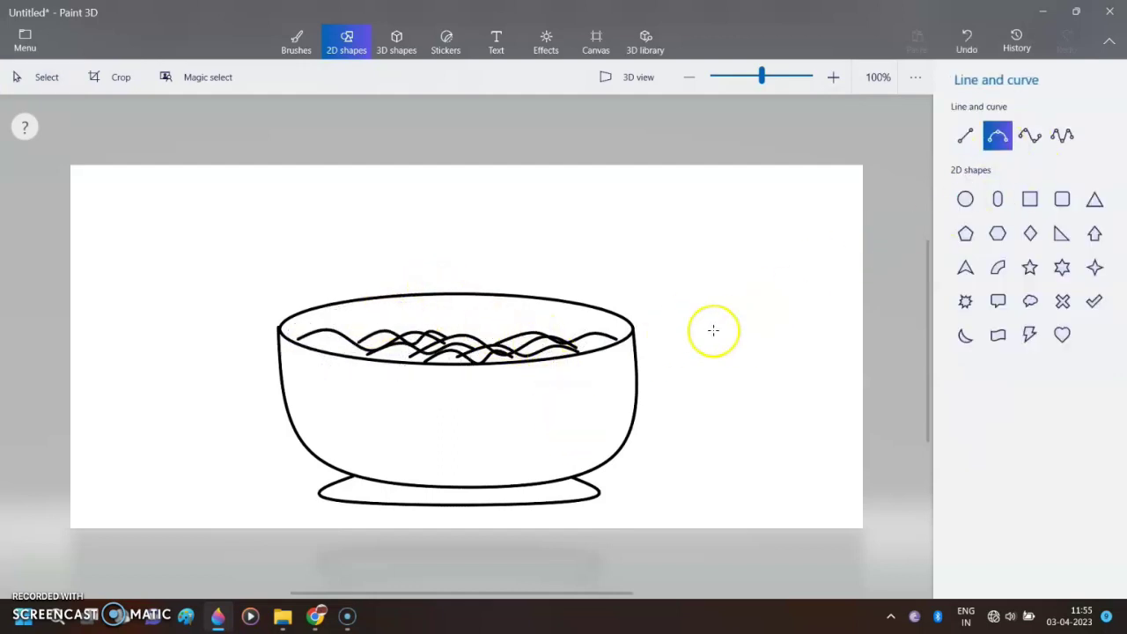
left_click_drag(623, 336, 599, 339)
left_click(640, 286)
Fill the remaining gaps in the noodles with 4-point curves, including a small one left of the bowl's centre
left_click(1030, 141)
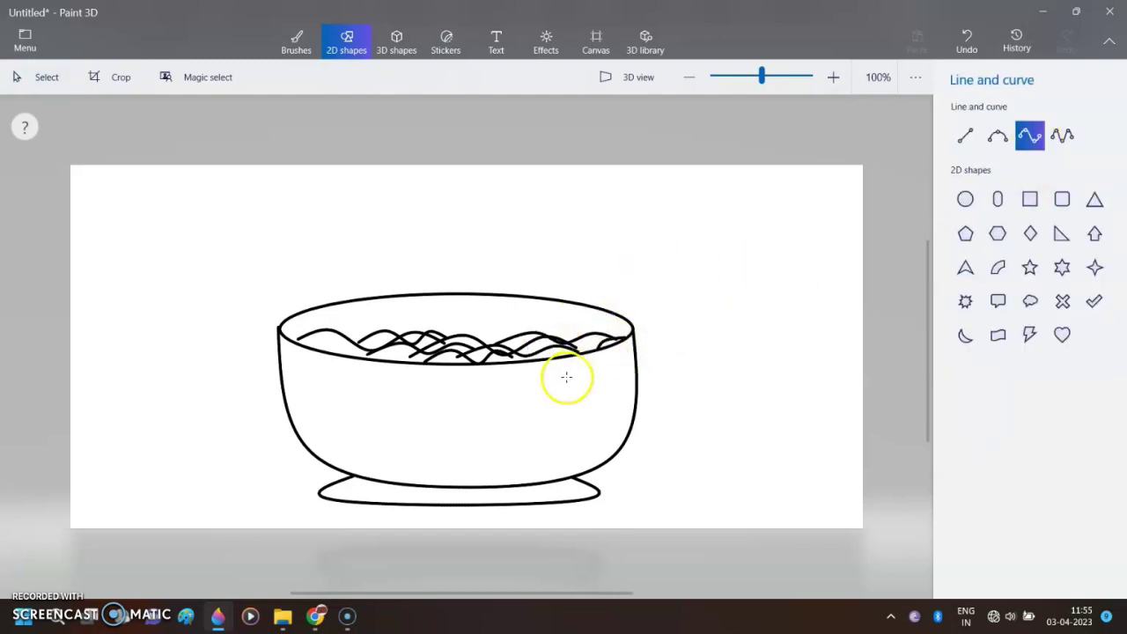
mouse_move(604, 345)
left_mouse_down()
mouse_move(350, 334)
mouse_move(363, 342)
left_mouse_up()
left_click(481, 341)
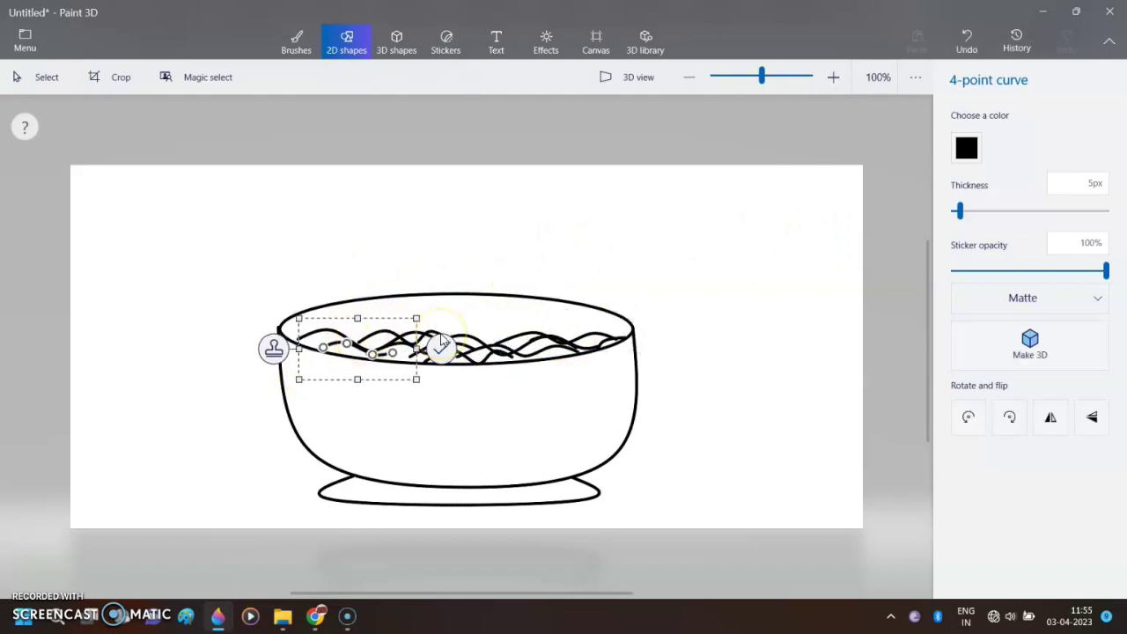
left_click(797, 356)
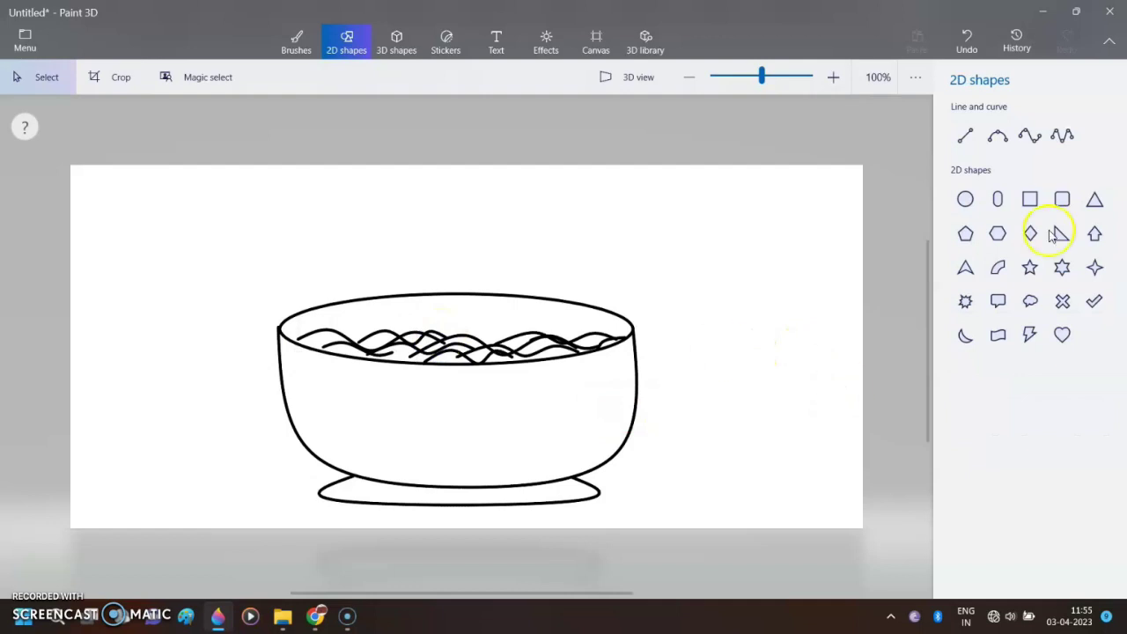
left_click(1030, 136)
left_click_drag(394, 359, 431, 355)
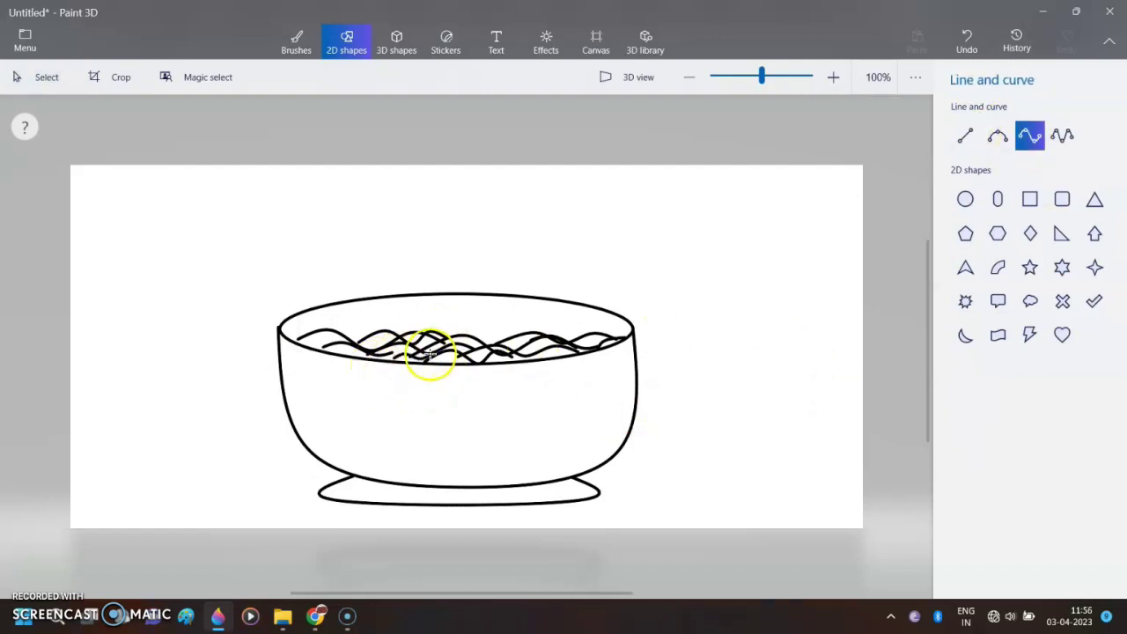
left_click(481, 267)
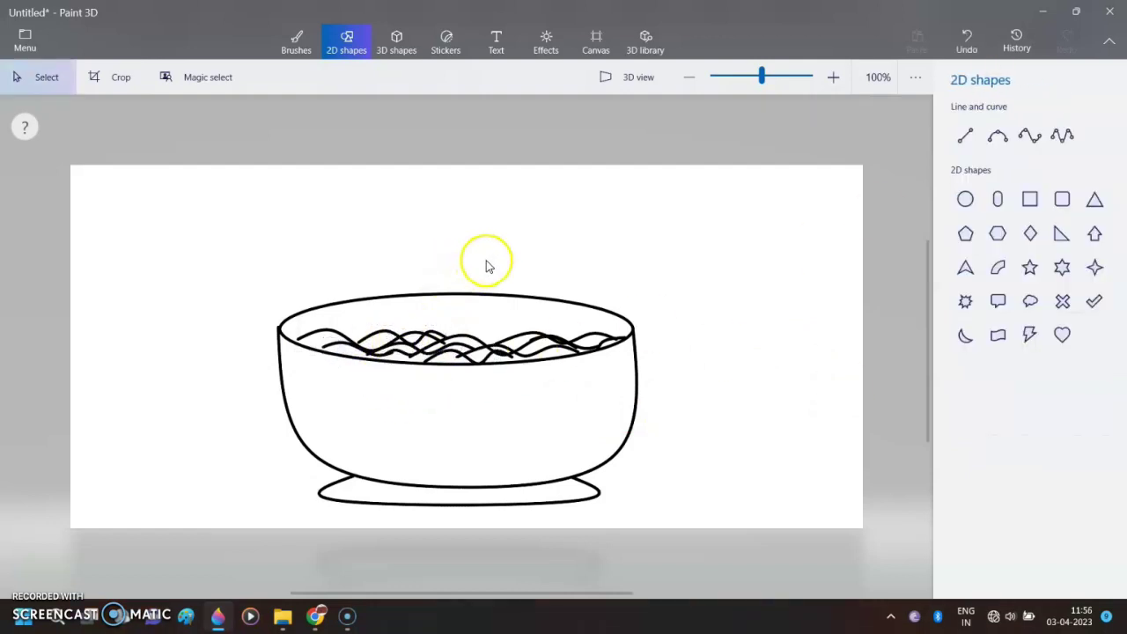
Draw a slanted straight line from above the bowl down into the left noodles and place a parallel copy beside it
left_click(965, 135)
left_click_drag(327, 193, 372, 330)
left_click(280, 262)
left_click_drag(352, 244, 363, 242)
left_click_drag(335, 191, 333, 184)
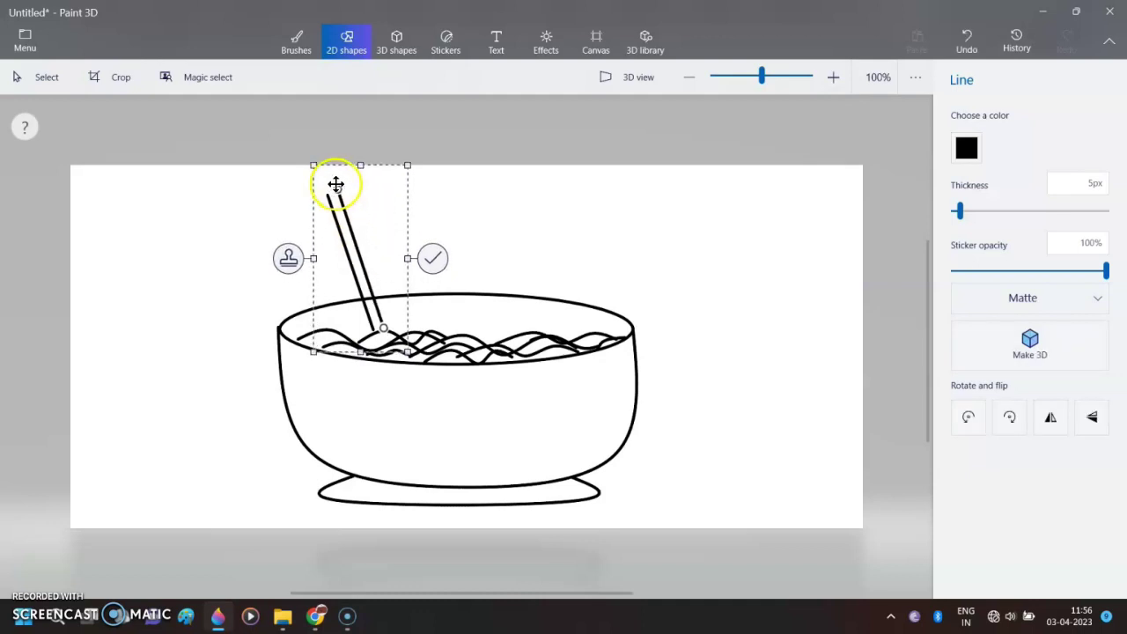
left_click(583, 213)
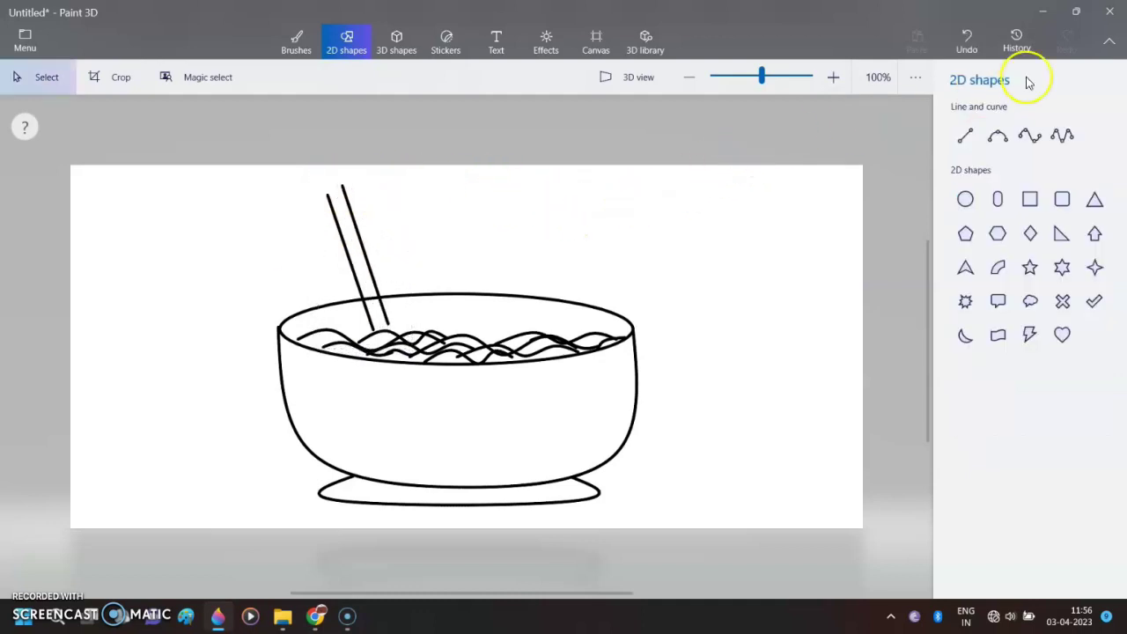
Cap the first chopstick with a short line and draw its left edge down into the noodles, stamping that line
left_click(965, 136)
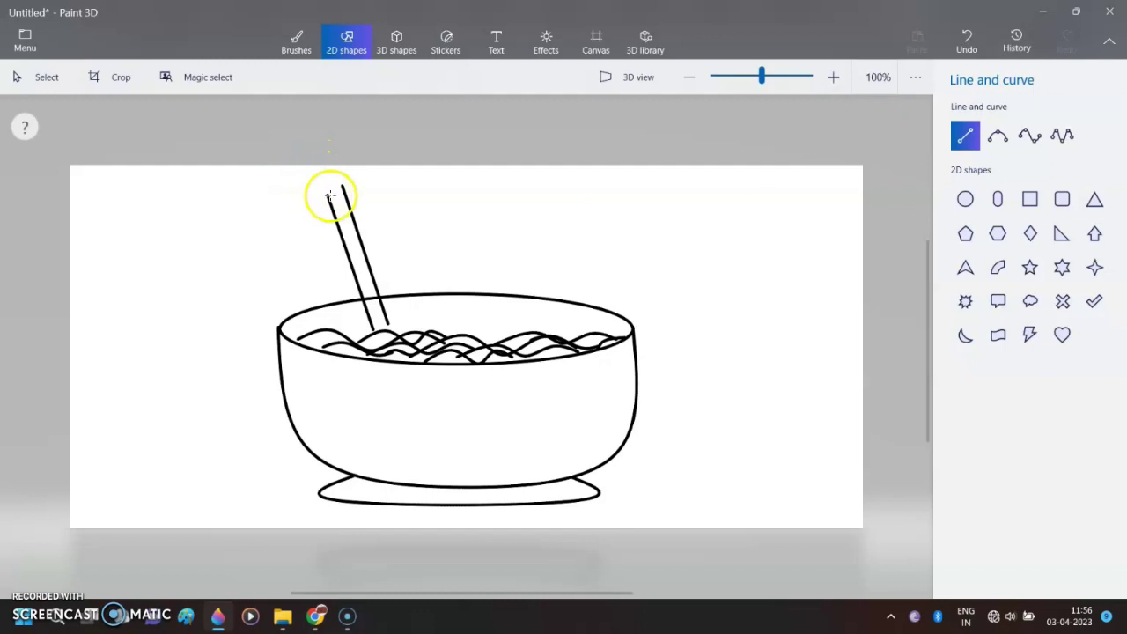
left_click_drag(319, 200, 328, 193)
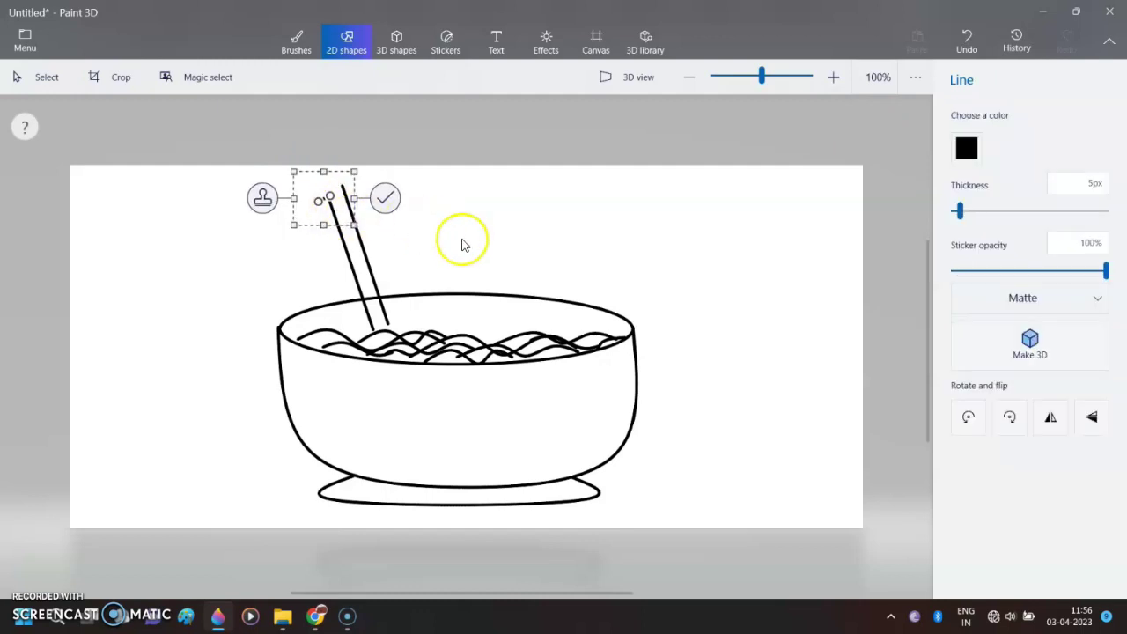
left_click(886, 193)
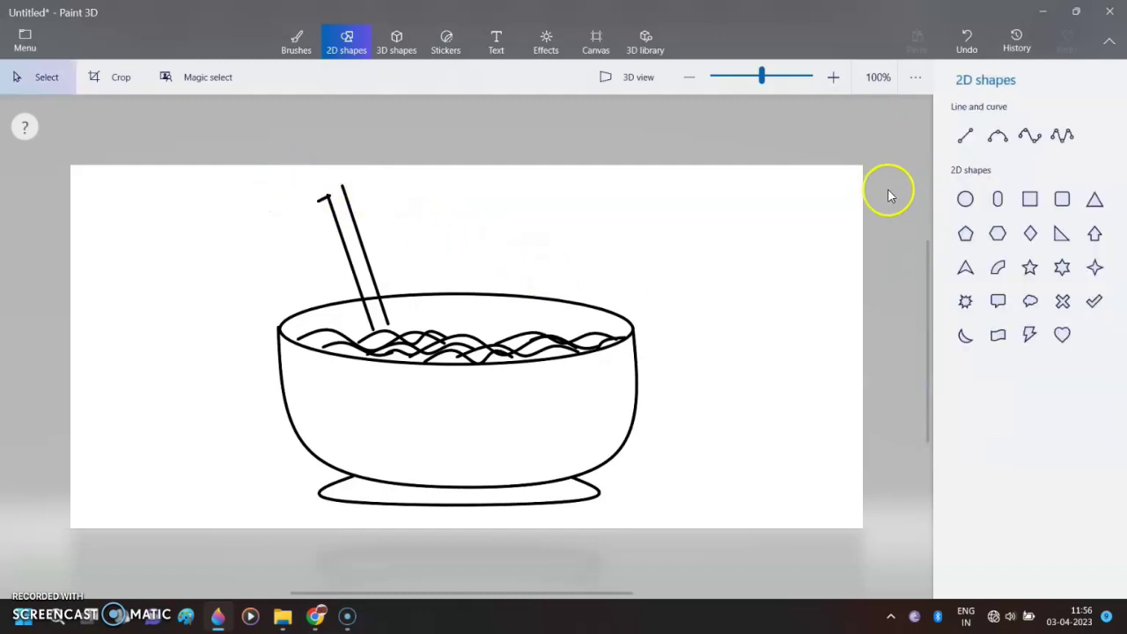
left_click(963, 138)
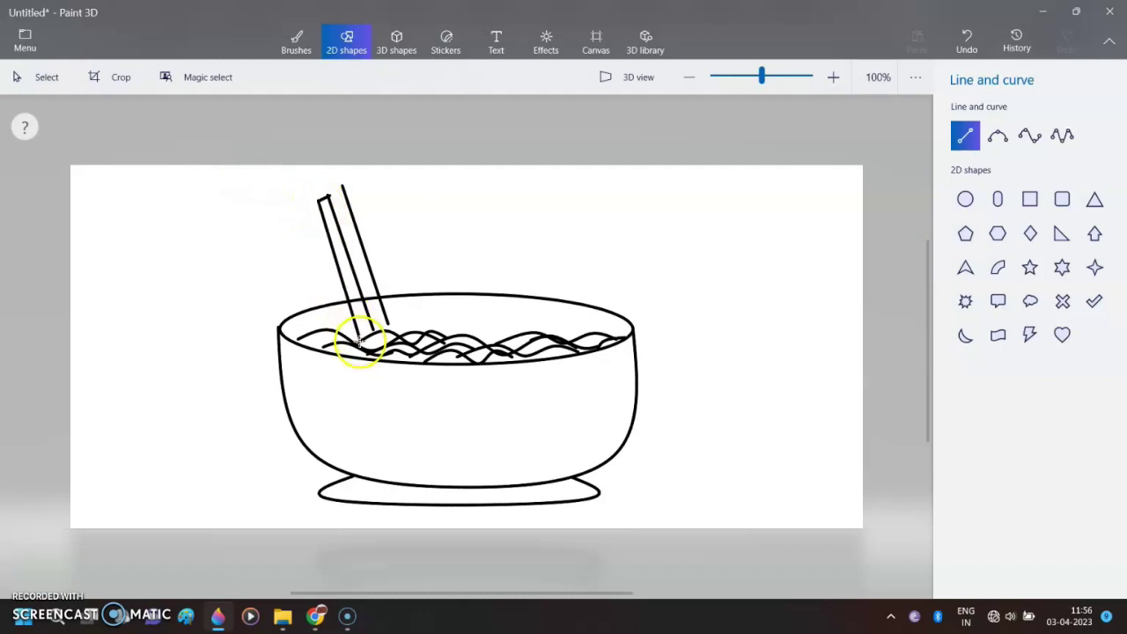
left_click_drag(360, 342, 360, 340)
left_click(269, 267)
Position copies of the long slanted line to form both edges of the second chopstick
mouse_move(328, 251)
left_mouse_down()
mouse_move(381, 246)
mouse_move(369, 230)
left_mouse_up()
left_click_drag(399, 322, 407, 328)
left_click_drag(402, 270, 383, 269)
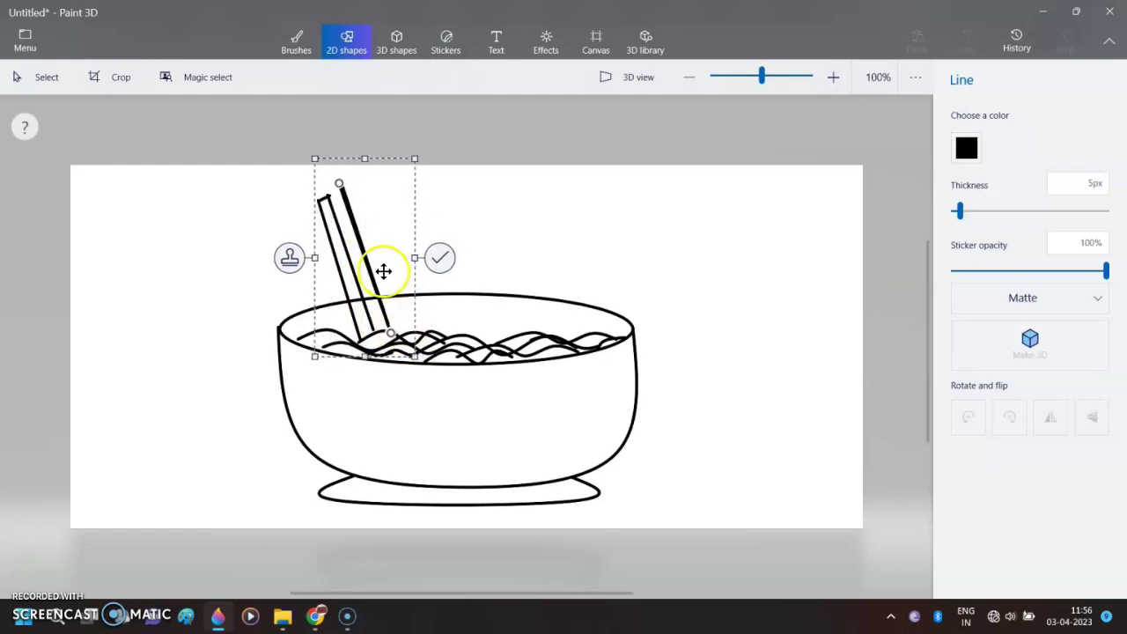
left_click(276, 255)
left_click_drag(370, 252, 377, 252)
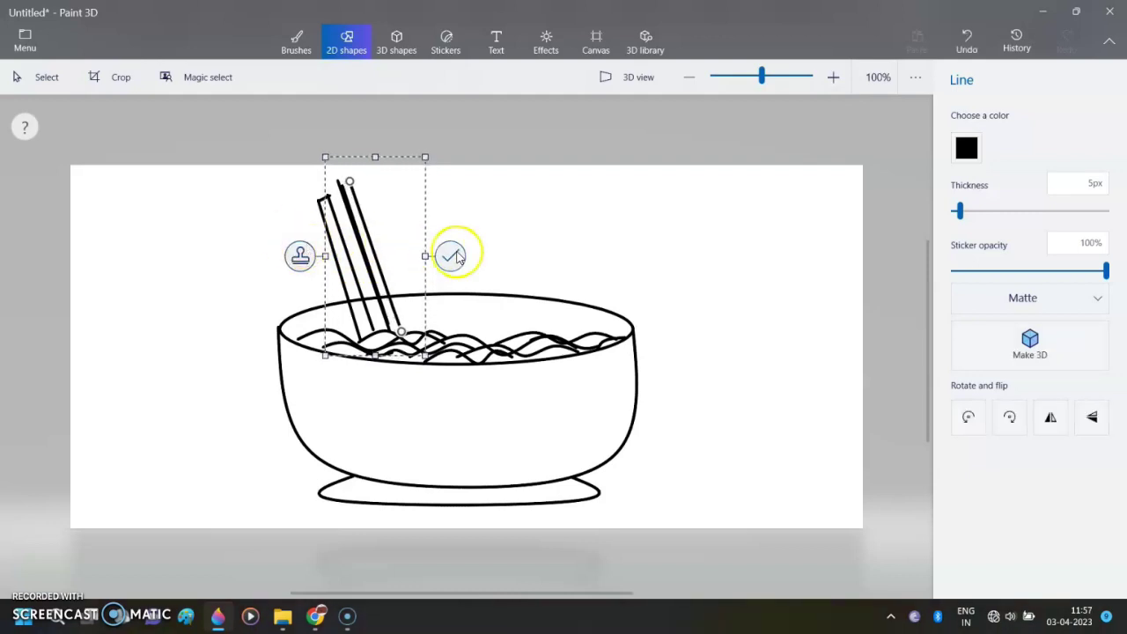
left_click(452, 255)
Close the upper end of the second chopstick with a short straight line
left_click(965, 136)
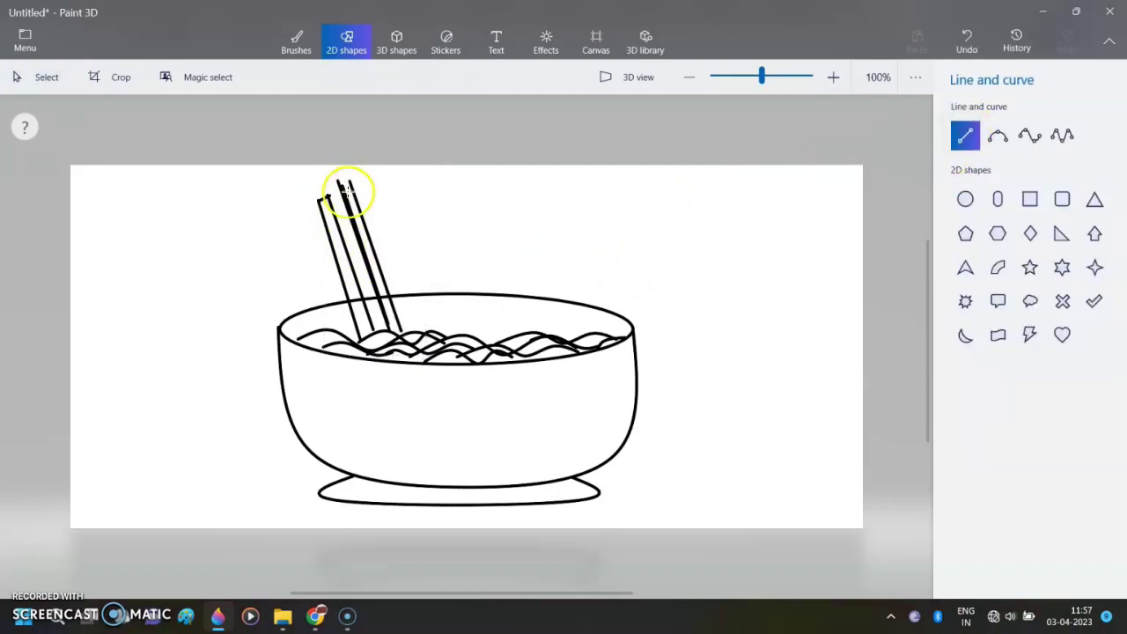
left_click_drag(350, 181, 339, 182)
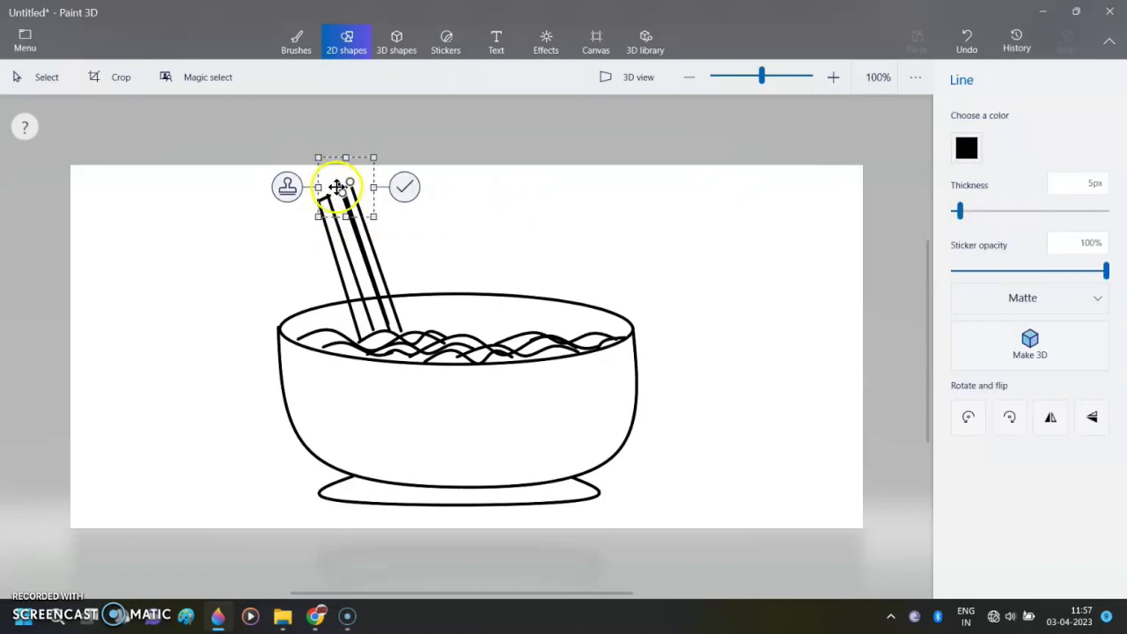
left_click(478, 284)
Extend the chopsticks' lower ends with short straight lines so they meet the noodles
scroll(473, 296, "up", 3)
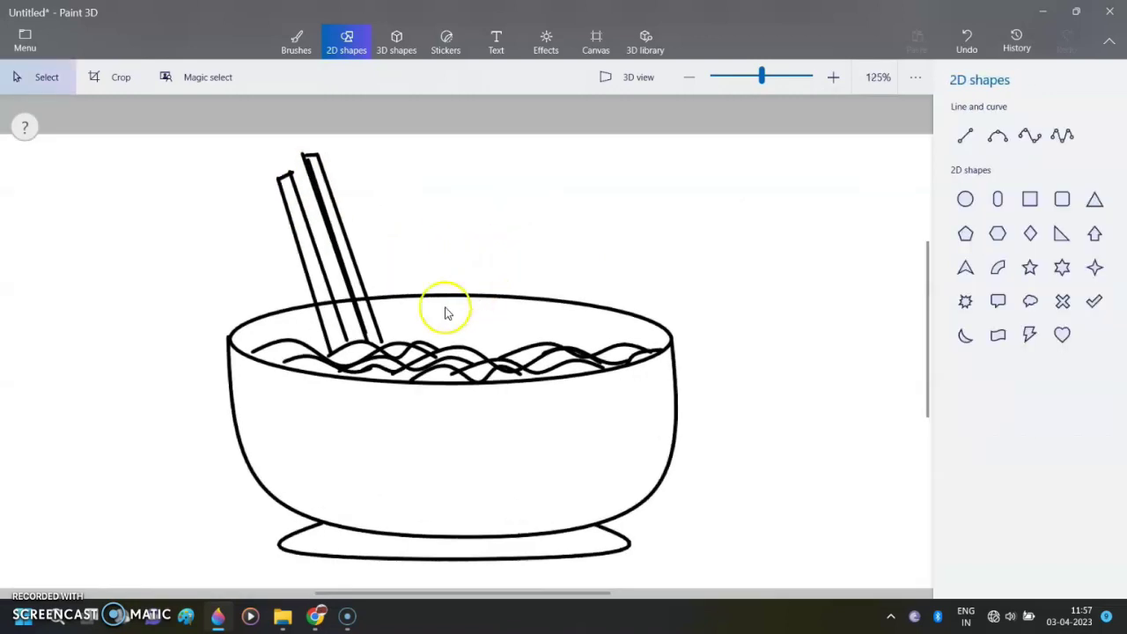
left_click(965, 135)
scroll(415, 283, "up", 2)
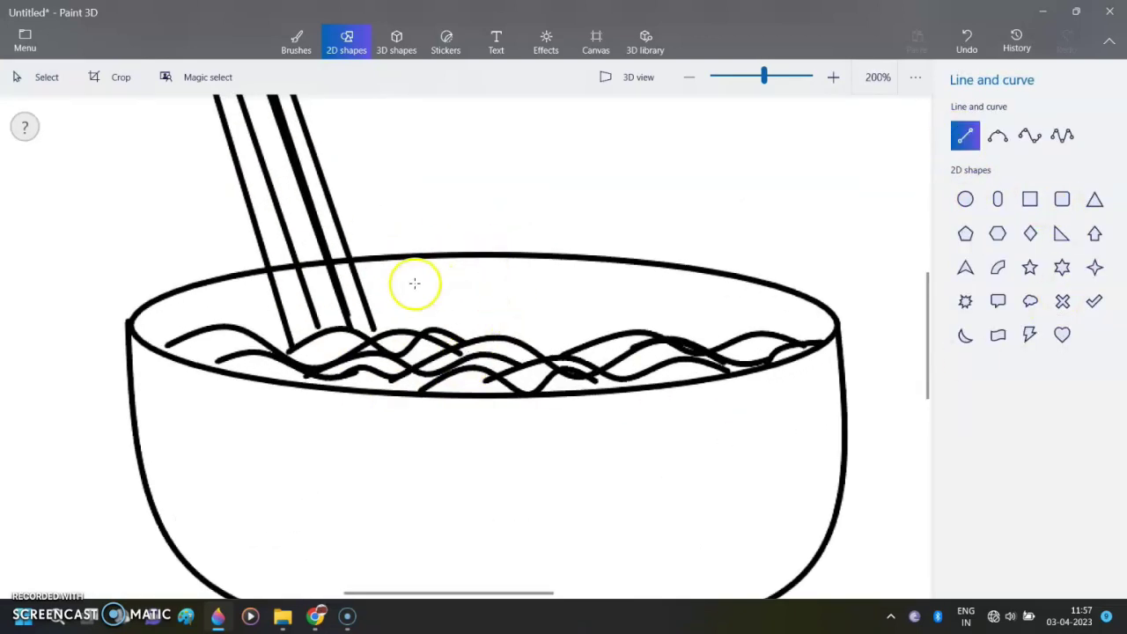
mouse_move(377, 337)
left_mouse_down()
mouse_move(376, 325)
mouse_move(350, 338)
mouse_move(304, 327)
mouse_move(305, 307)
mouse_move(316, 309)
left_mouse_up()
left_click(469, 346)
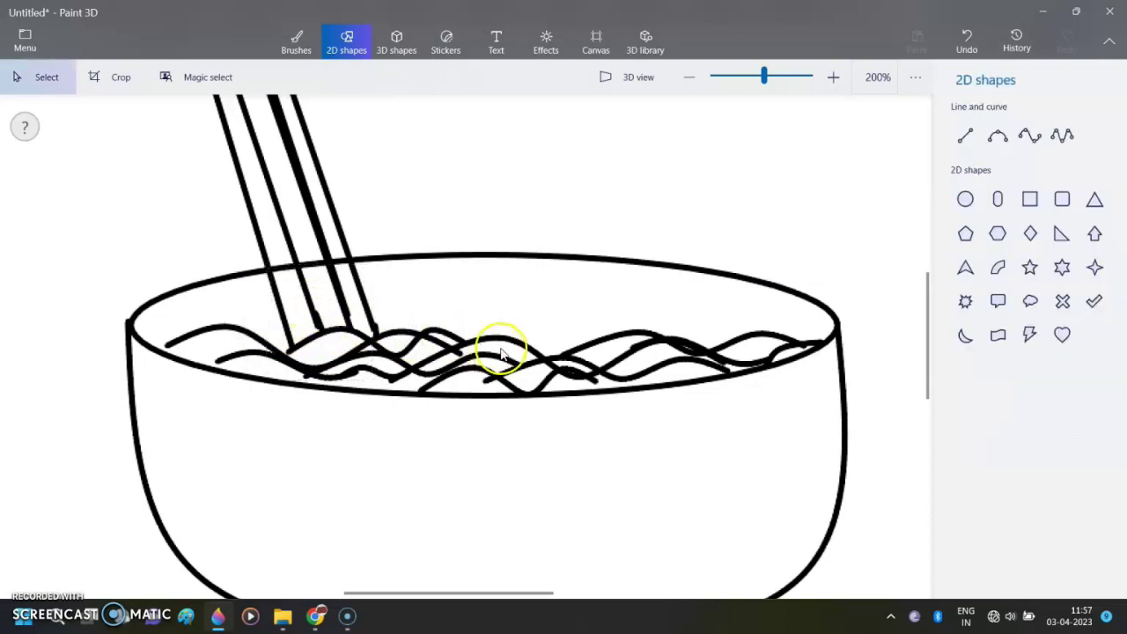
Draw a circle on the bowl's front, fill it solid black, and place a copy to its right as a pair of eyes
scroll(581, 357, "down", 3)
left_click(965, 201)
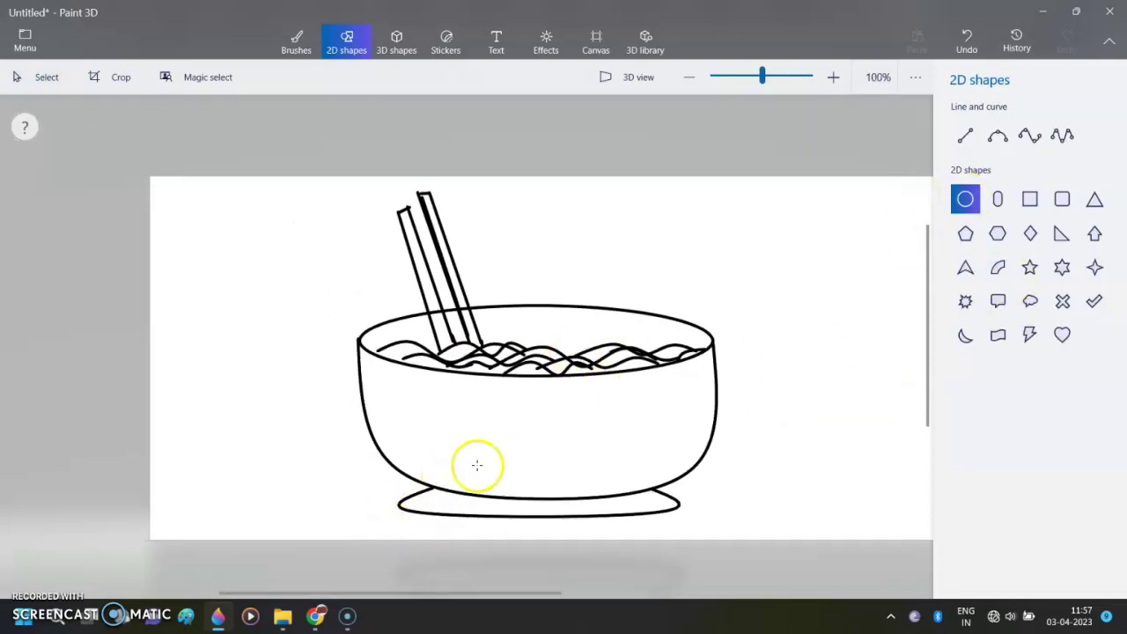
mouse_move(436, 429)
left_mouse_down()
mouse_move(484, 464)
mouse_move(461, 443)
mouse_move(509, 455)
left_mouse_up()
left_click(966, 148)
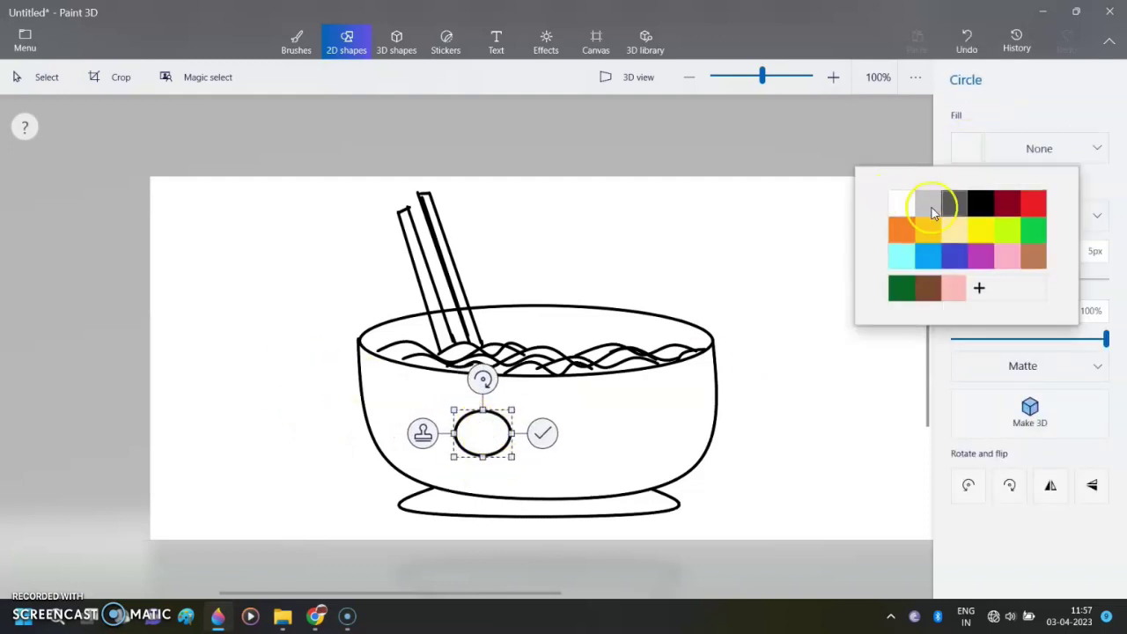
left_click(931, 197)
left_click_drag(491, 437, 616, 436)
left_click(801, 333)
Add a large and a small solid white circle with white outlines inside each black eye as highlights
left_click(965, 199)
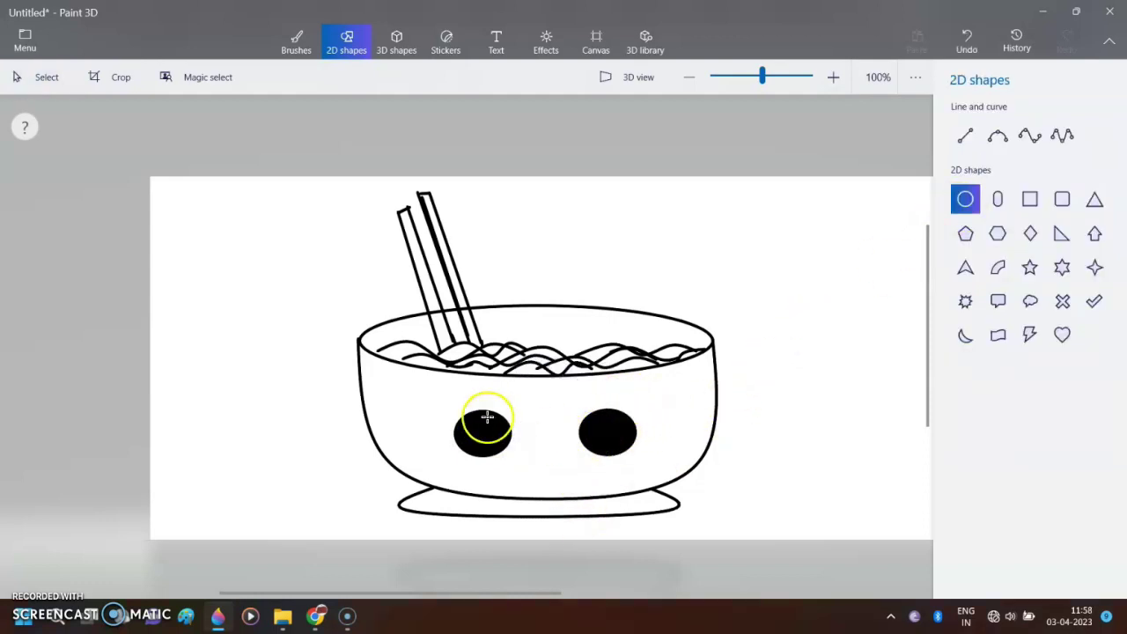
left_click_drag(498, 434, 490, 428)
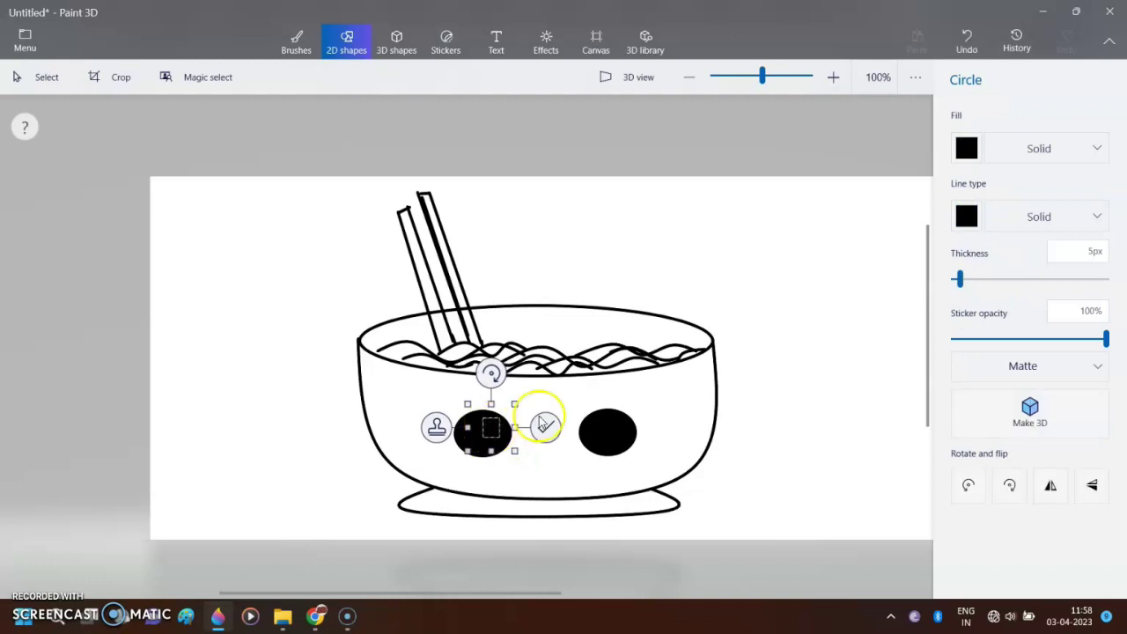
left_click(966, 148)
left_click(900, 208)
left_click(967, 213)
left_click(900, 260)
left_click(437, 427)
left_click_drag(493, 429, 471, 440)
left_click(572, 443)
left_click(820, 252)
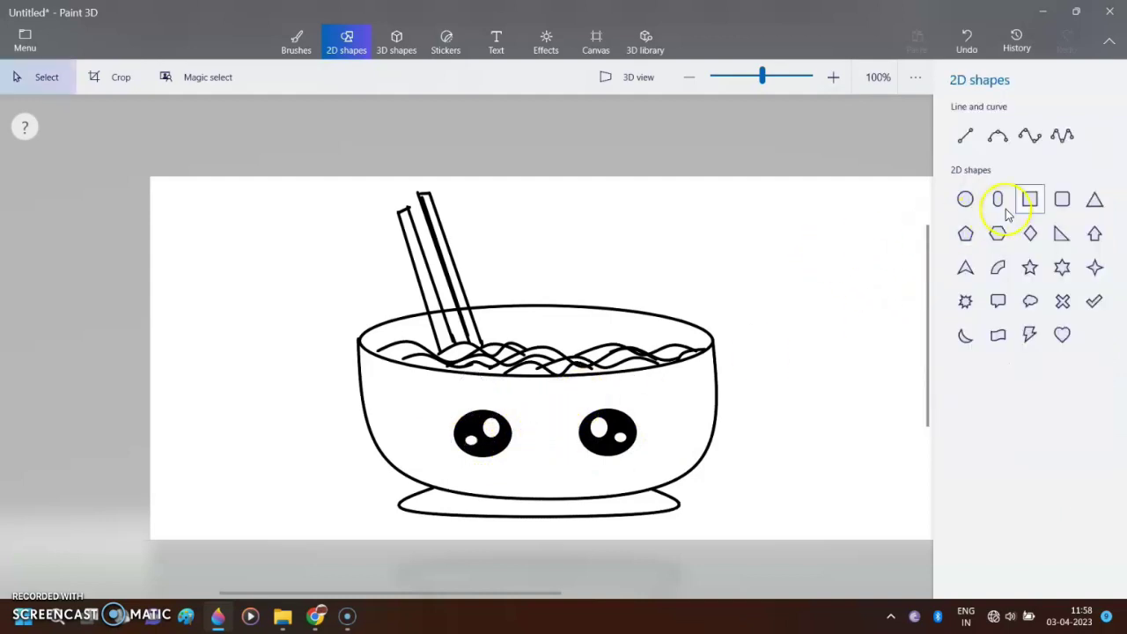
Draw two short black 3-point curves side by side between the eyes to form the mouth
left_click(998, 135)
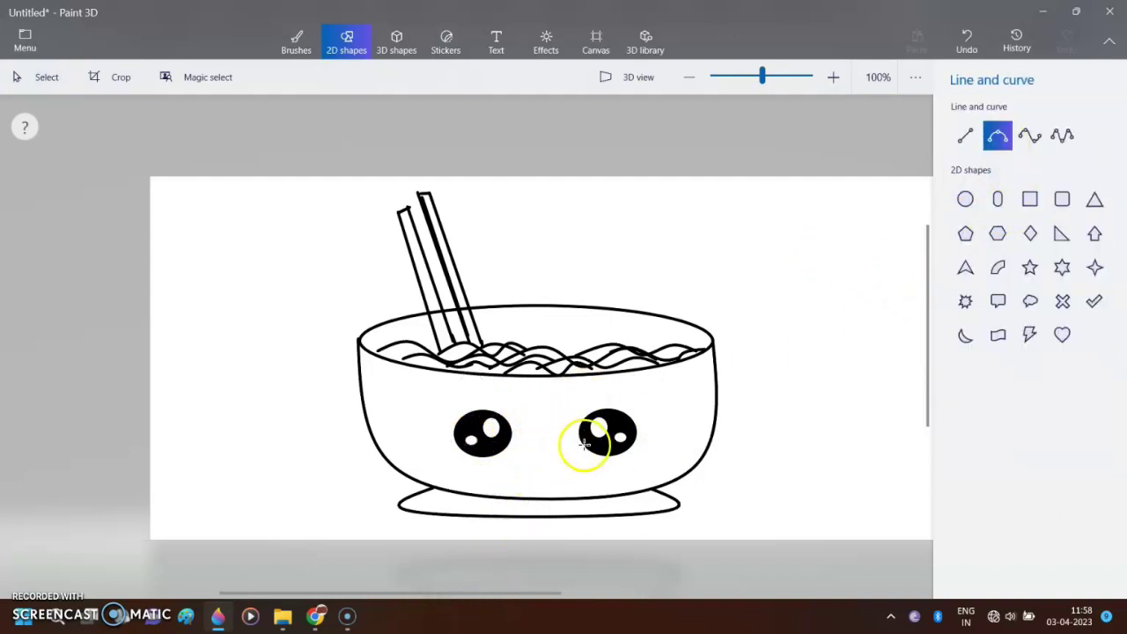
left_click_drag(515, 461, 544, 465)
left_click(965, 148)
left_click(976, 204)
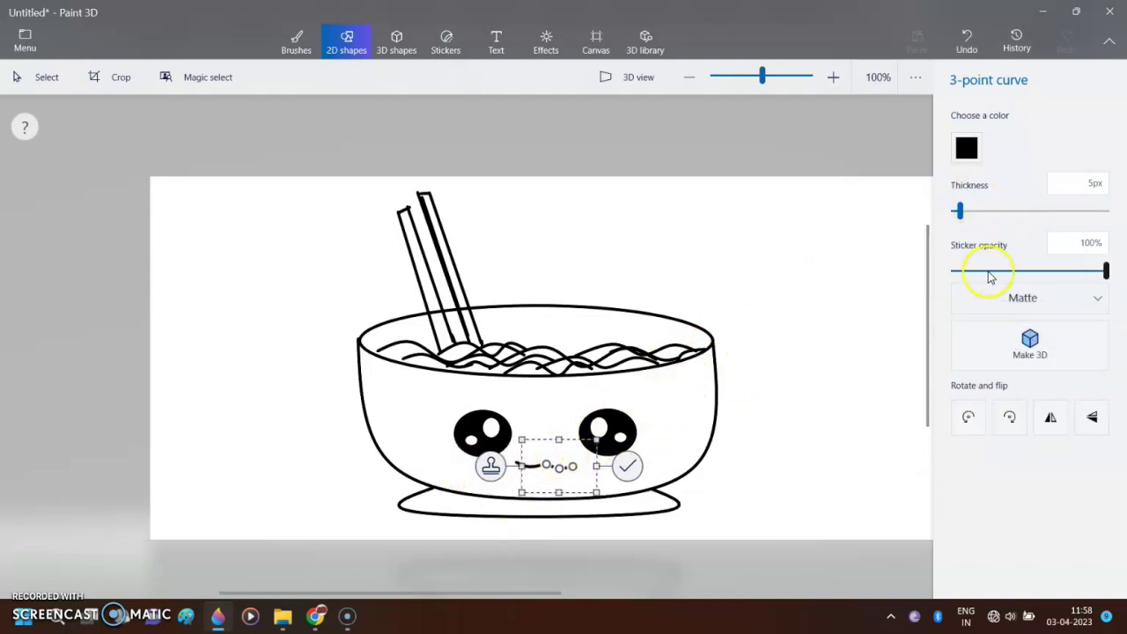
left_click(906, 279)
Draw a U-shaped tongue below the mouth with a 4-point curve and touch up its upper-left edge with a 3-point curve
left_click(1029, 146)
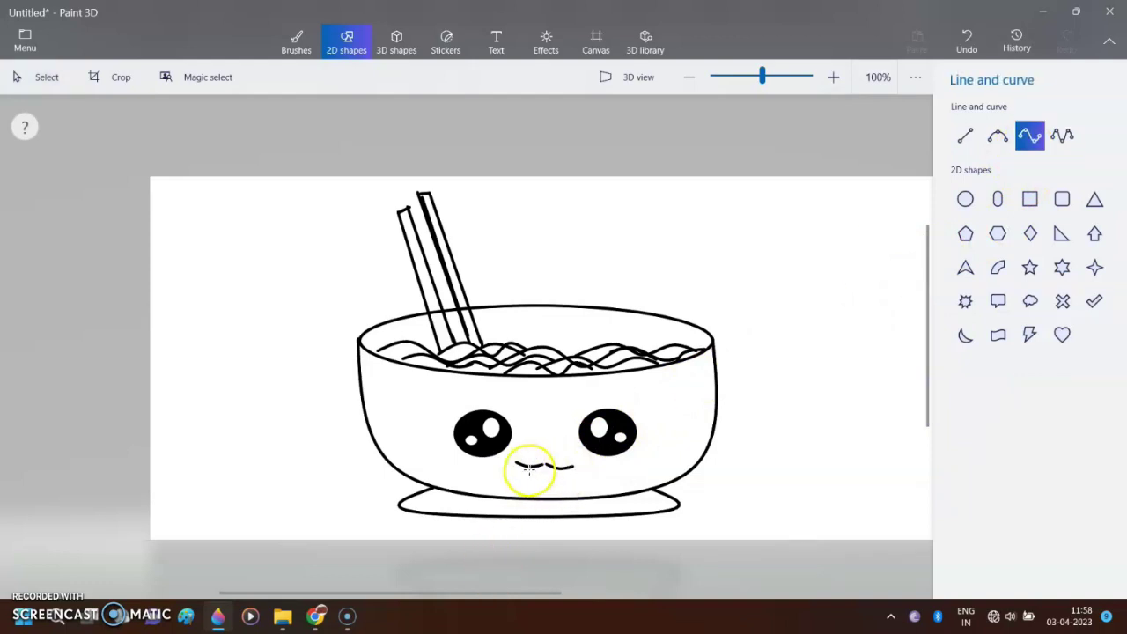
left_click_drag(559, 465, 550, 483)
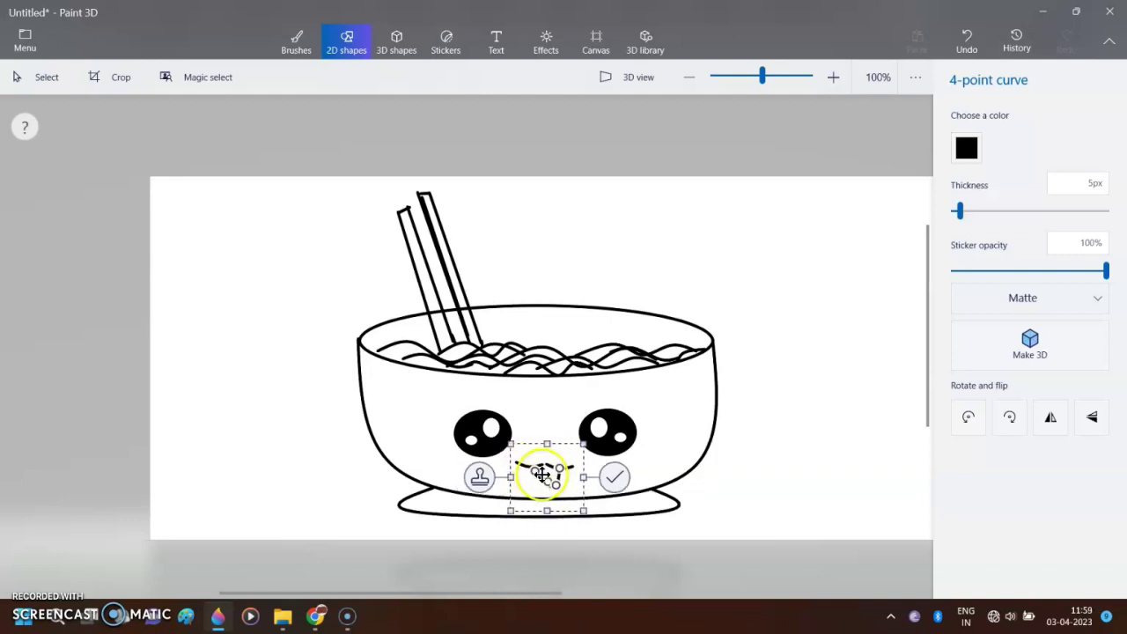
scroll(559, 457, "up", 5)
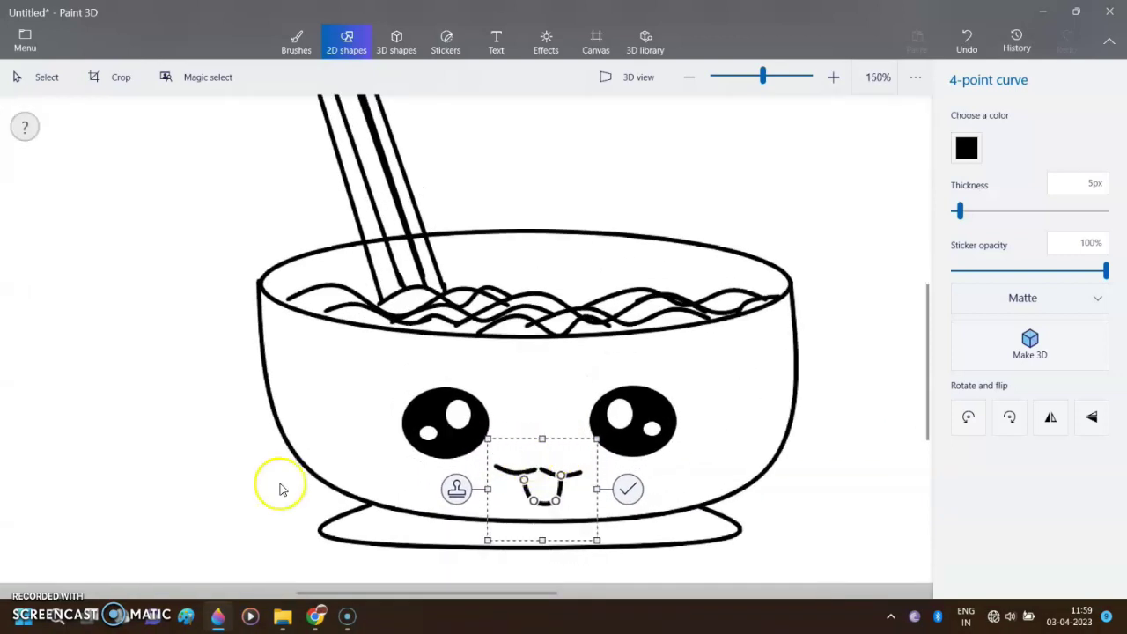
left_click(282, 490)
left_click(996, 136)
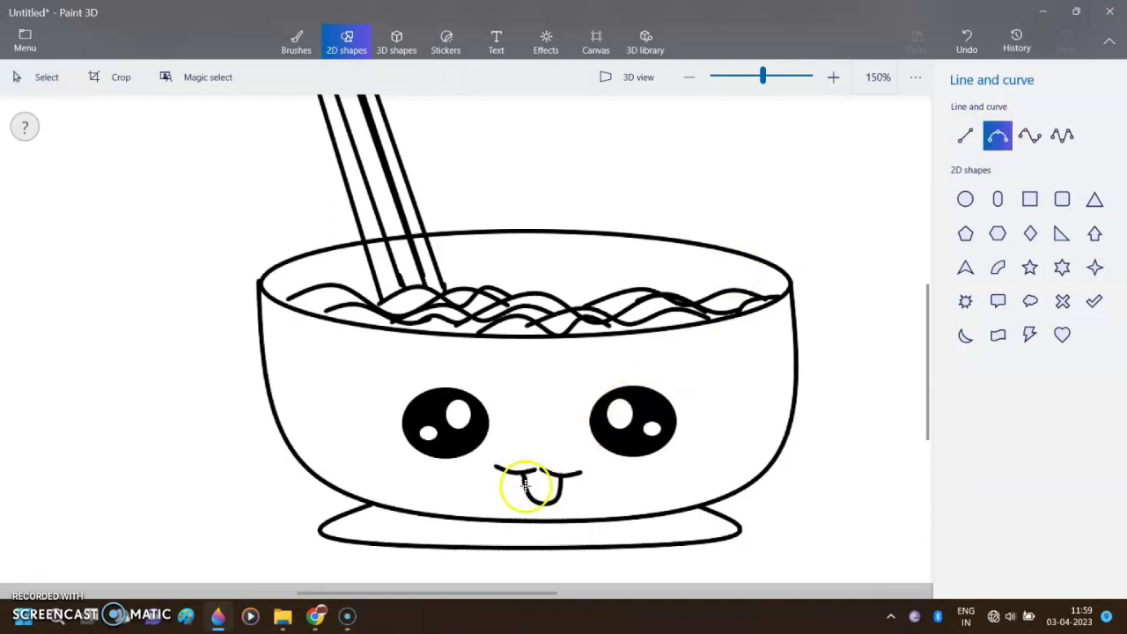
left_click(525, 484)
left_click(658, 372)
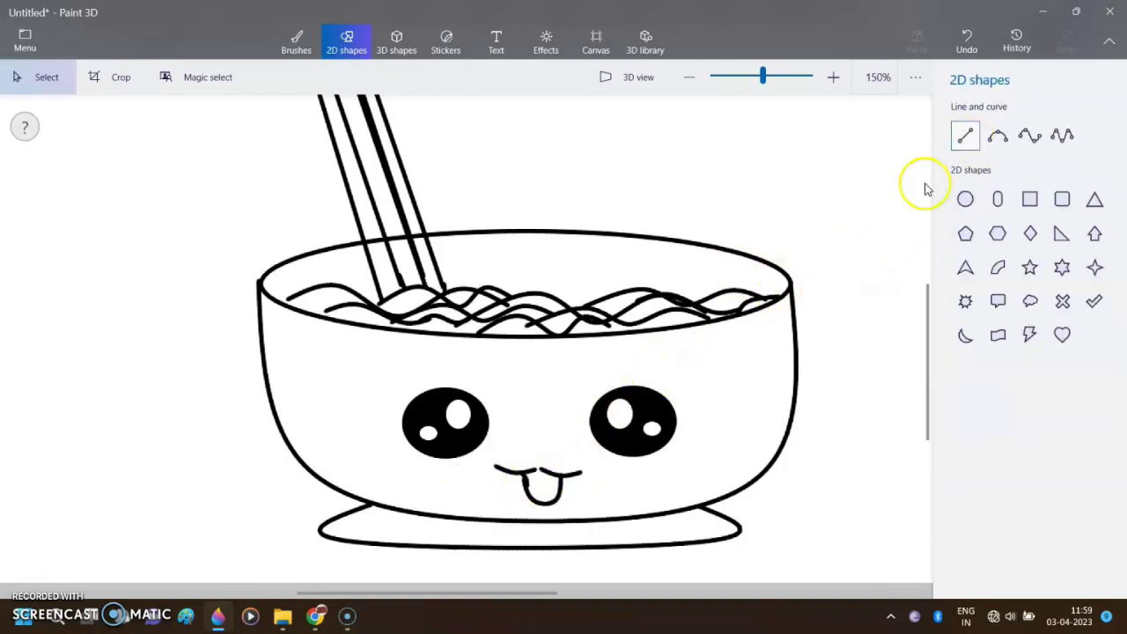
Draw a short vertical line down the middle of the tongue and retouch the mouth's left half with a 3-point curve
left_click(965, 135)
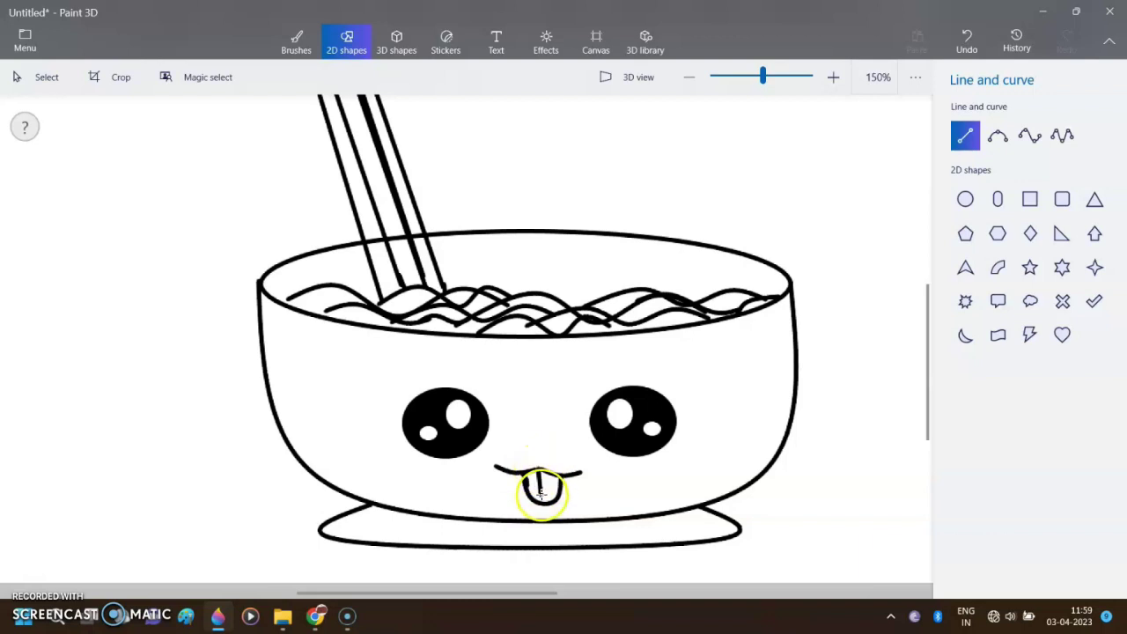
left_click_drag(544, 490, 538, 470)
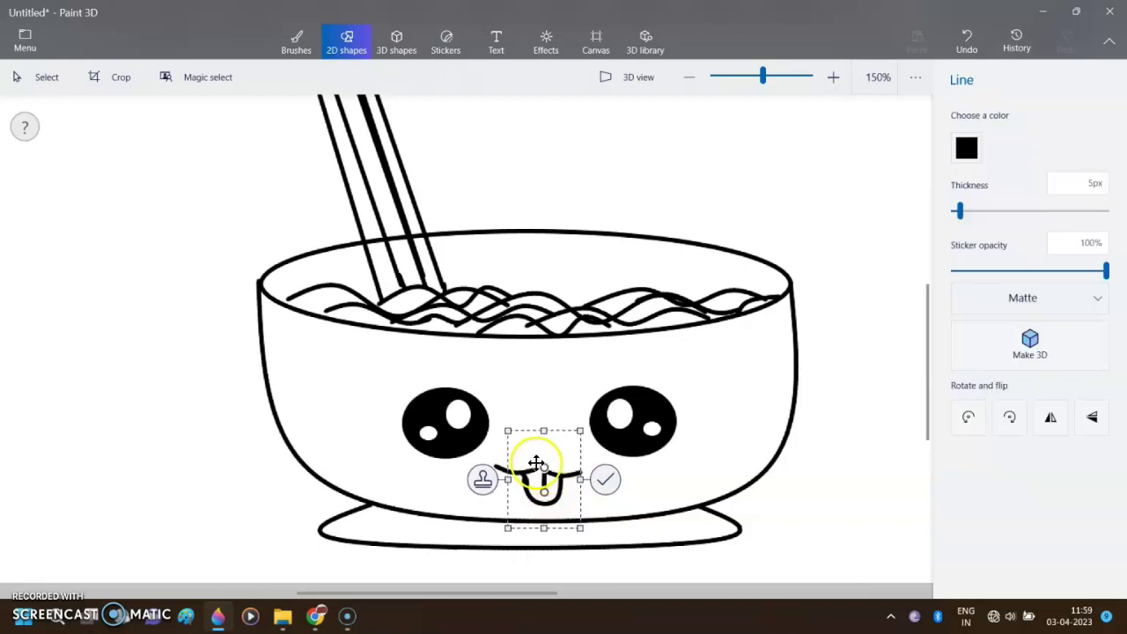
left_click(609, 483)
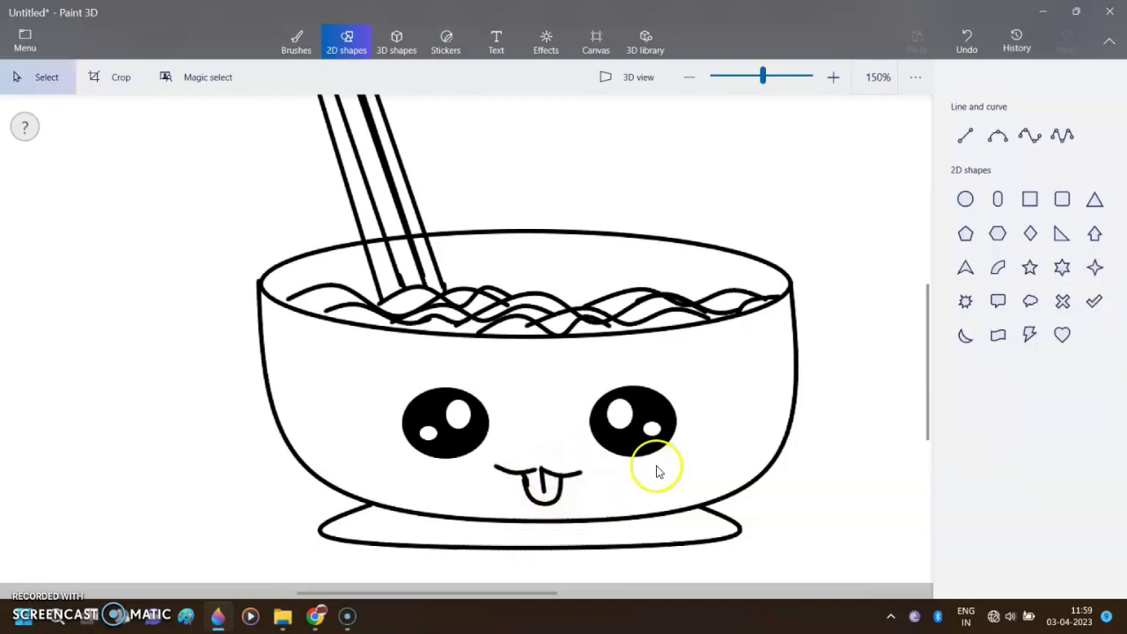
left_click(998, 139)
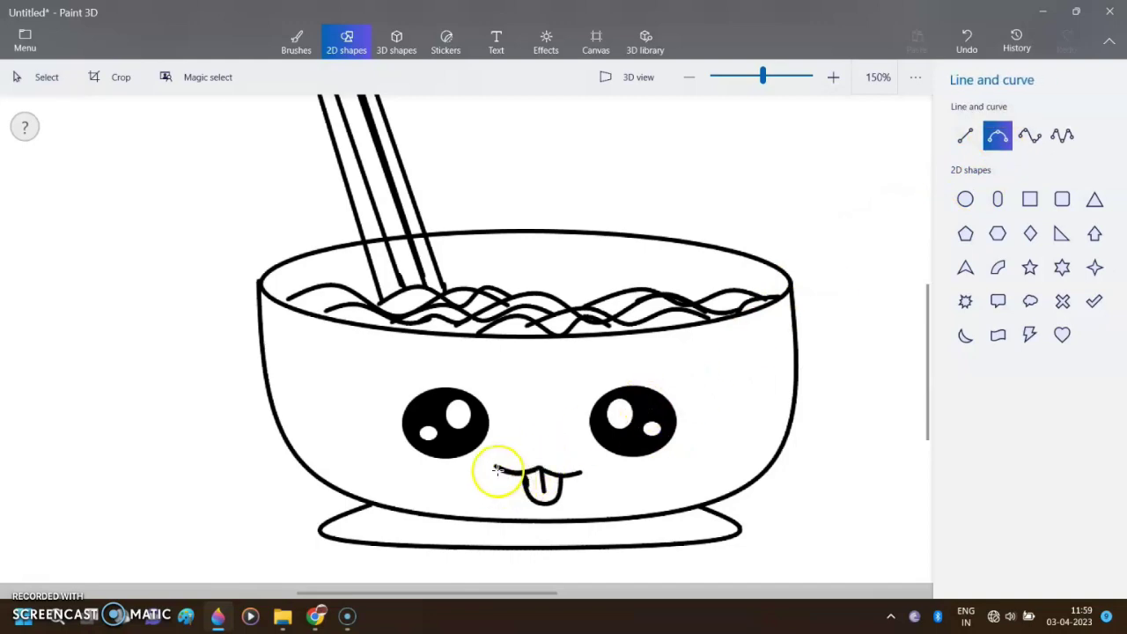
left_click_drag(487, 464, 581, 473)
left_click(624, 411)
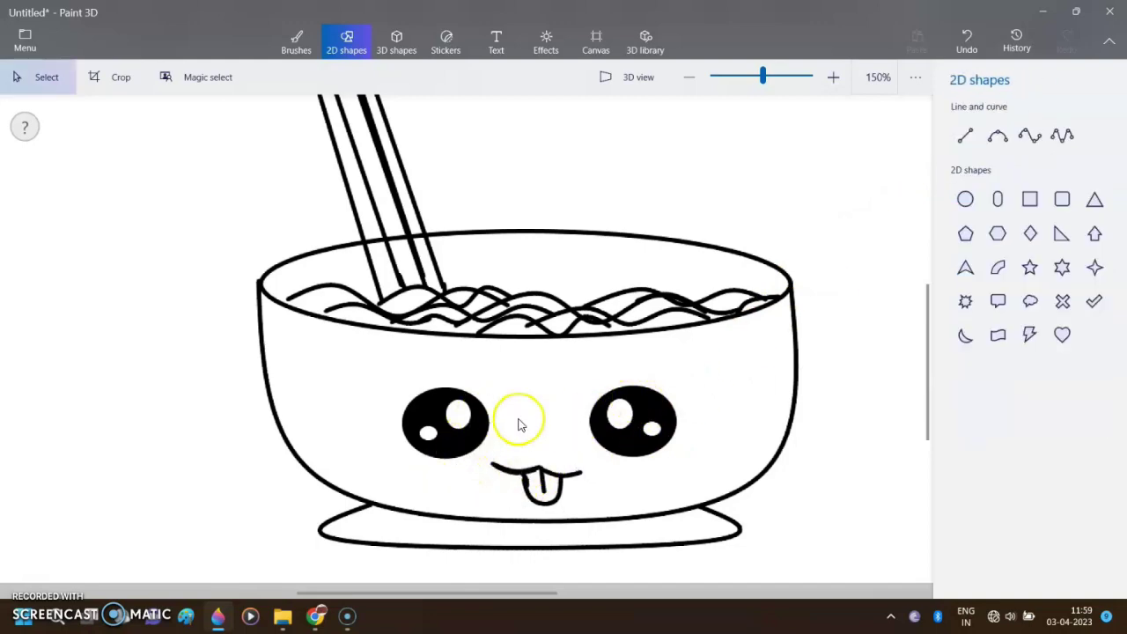
Erase the lower part of the tongue's centre line with an 8px eraser
scroll(634, 454, "up", 3)
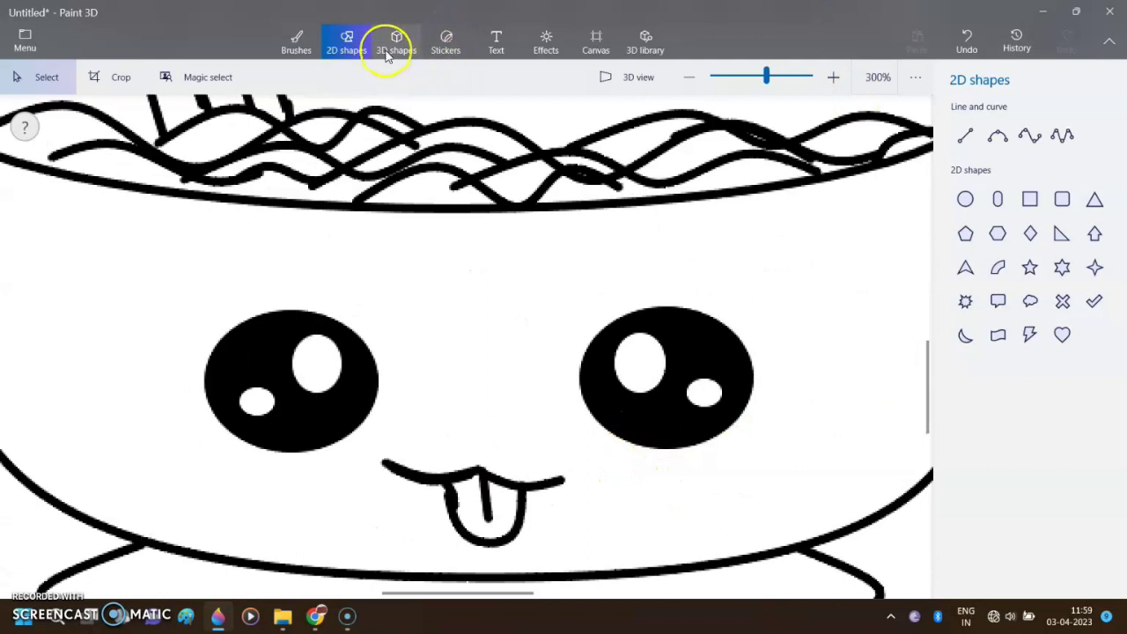
left_click(299, 37)
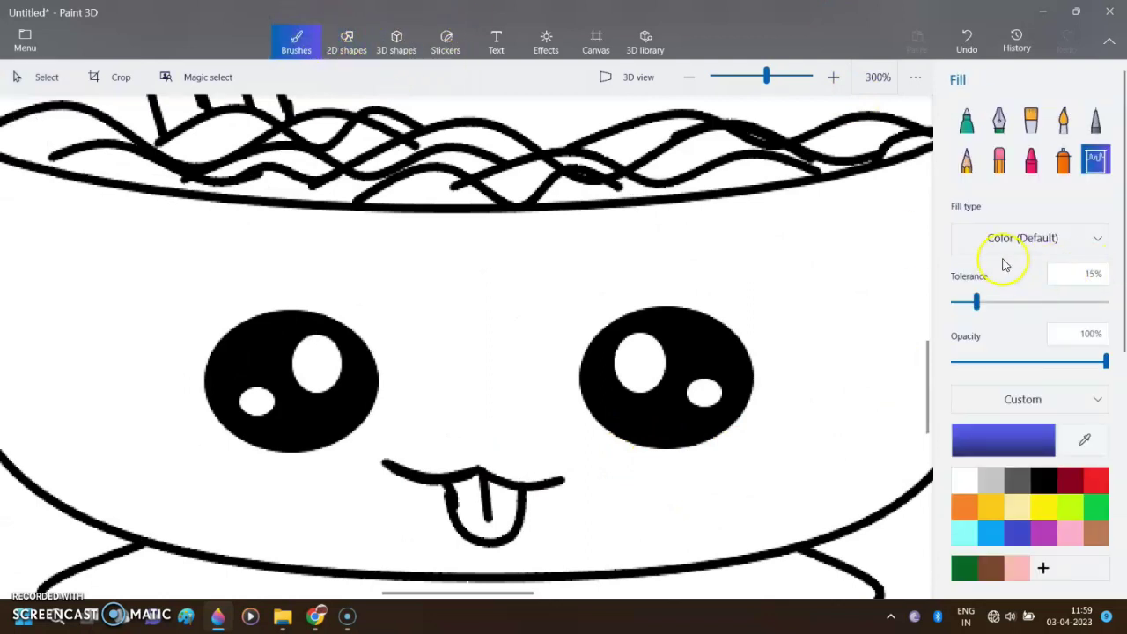
left_click(999, 159)
left_click_drag(971, 239, 944, 240)
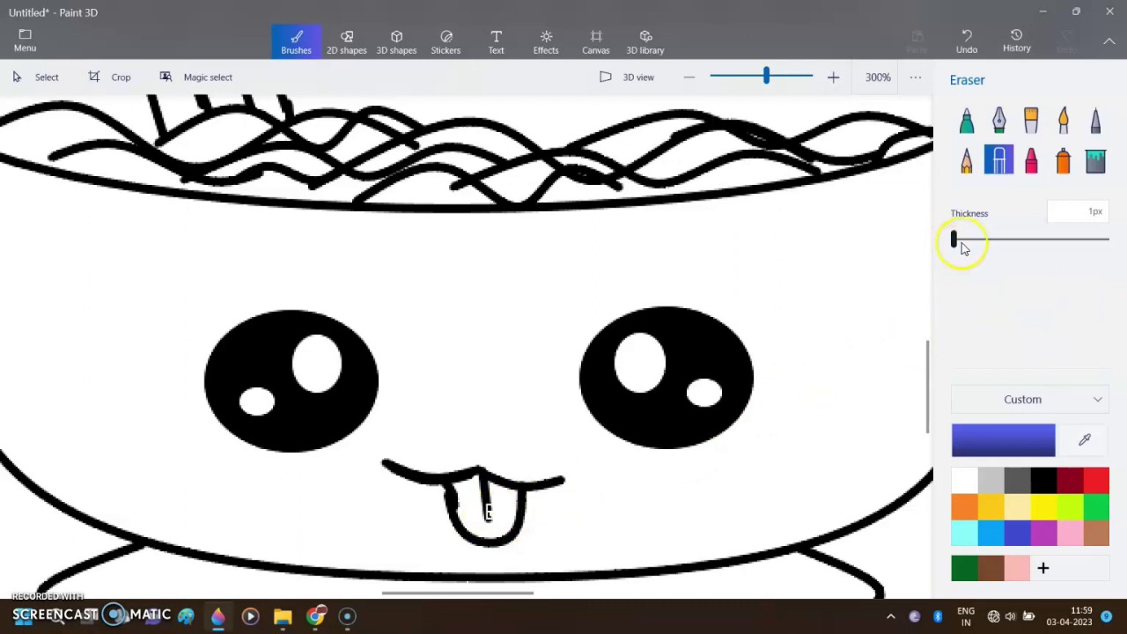
left_click_drag(498, 534, 485, 508)
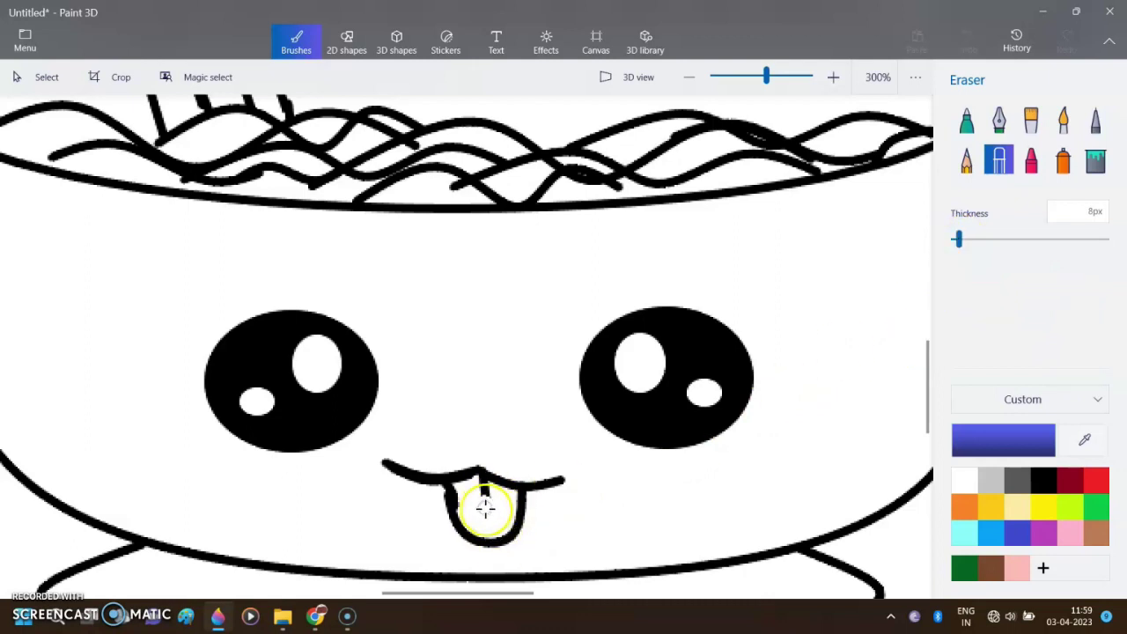
Draw a new short straight line down the middle of the tongue, starting at the mouth
left_click(350, 38)
scroll(618, 293, "down", 3)
scroll(619, 293, "down", 2)
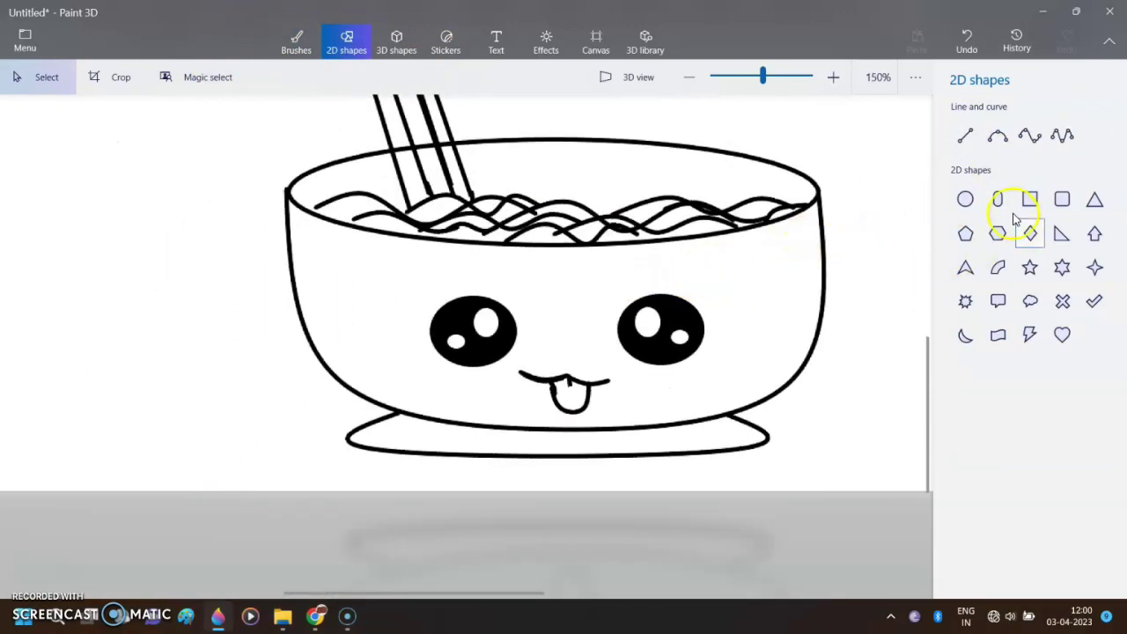
left_click(965, 135)
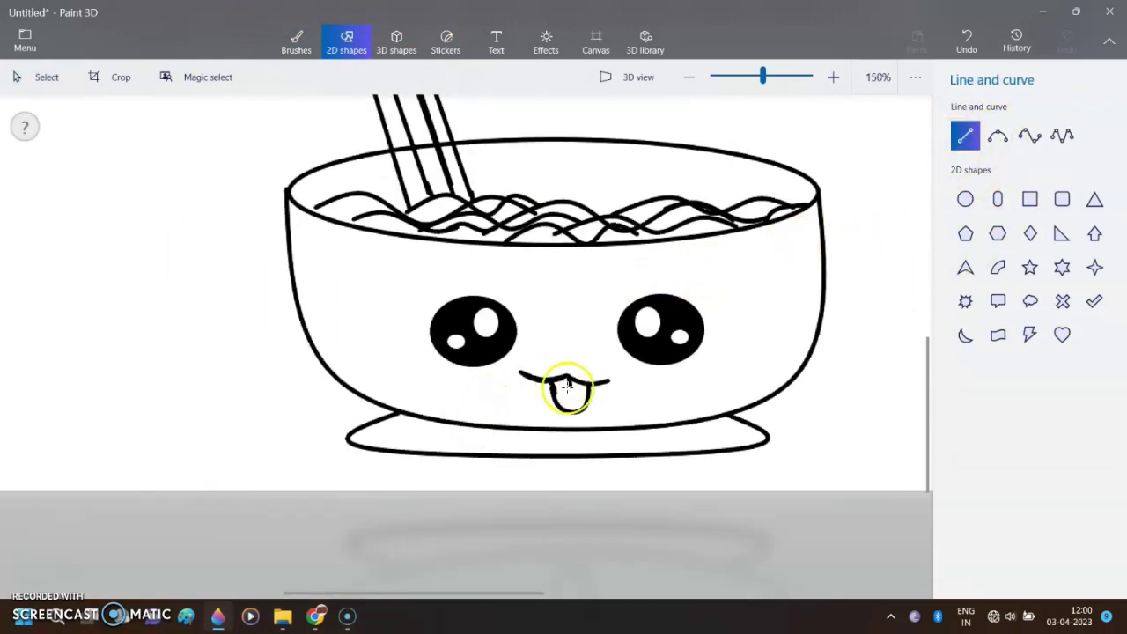
key("Escape")
scroll(772, 301, "up", 1)
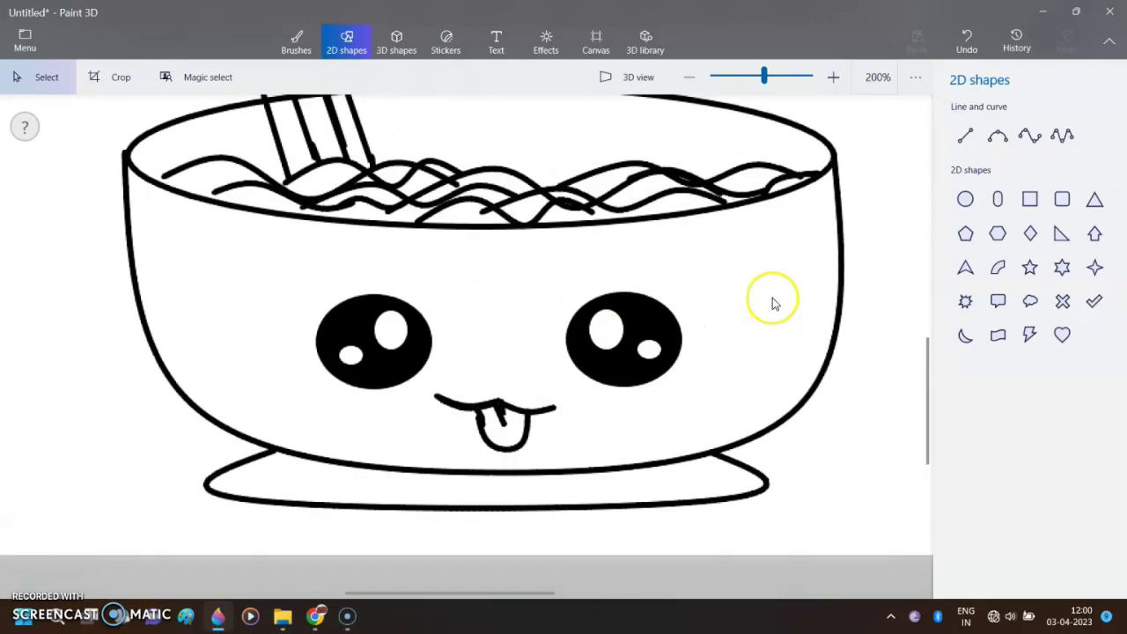
Erase the bowl's rim line where it crosses both chopsticks, using the 8px eraser
scroll(767, 292, "down", 3)
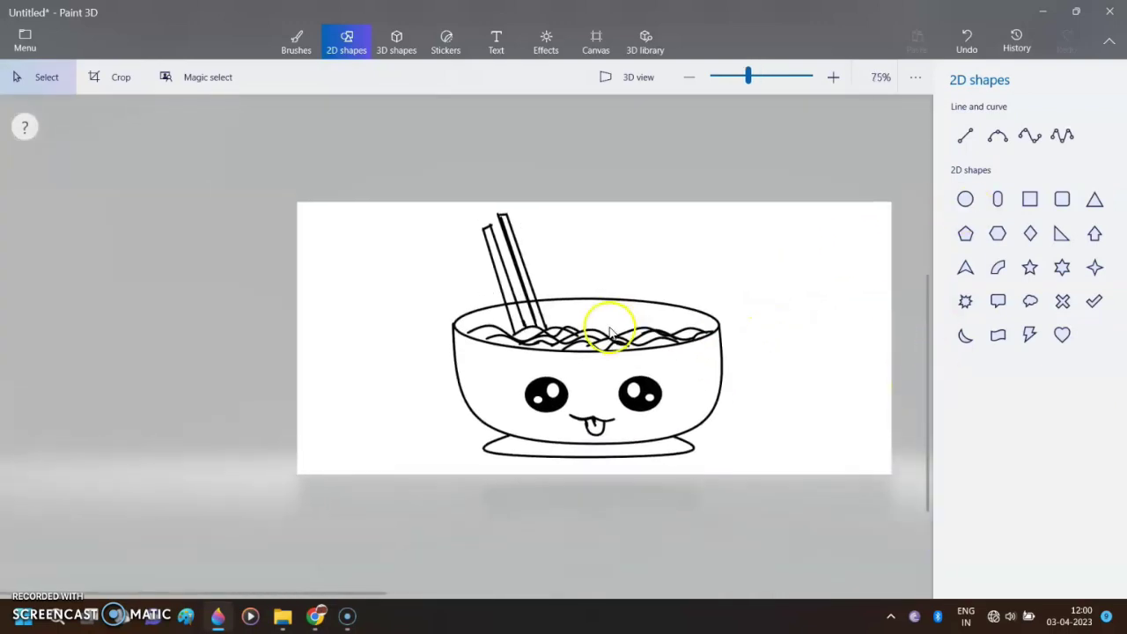
scroll(483, 150, "up", 2)
left_click(300, 40)
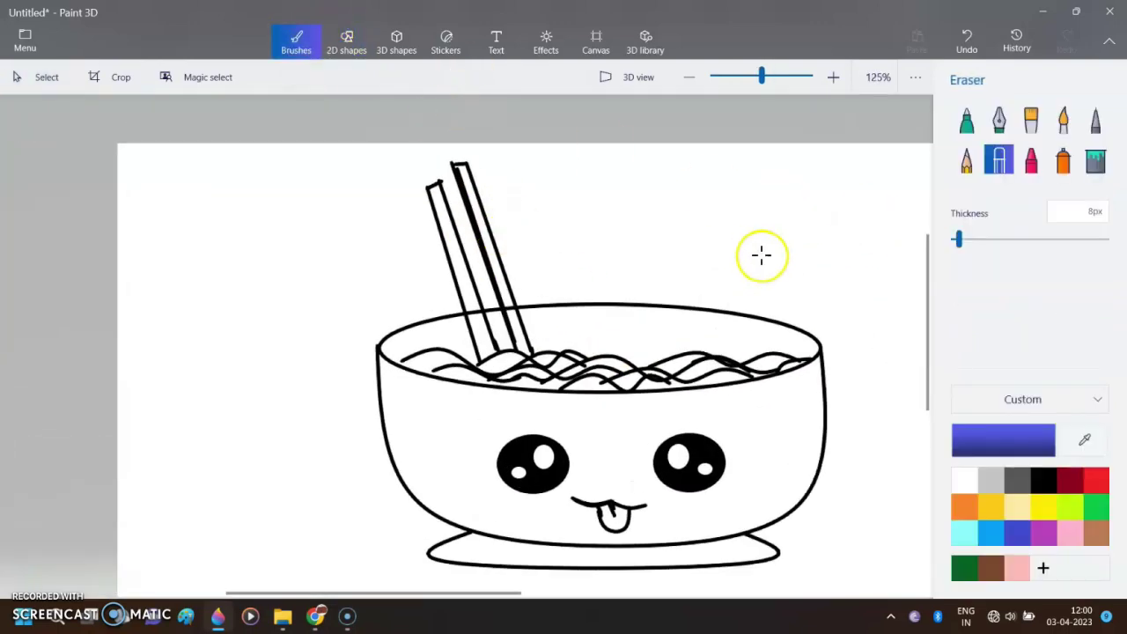
scroll(520, 314, "up", 1)
scroll(412, 322, "up", 2)
mouse_move(412, 322)
left_mouse_down()
mouse_move(365, 326)
mouse_move(374, 317)
mouse_move(383, 329)
mouse_move(378, 318)
mouse_move(430, 380)
left_mouse_up()
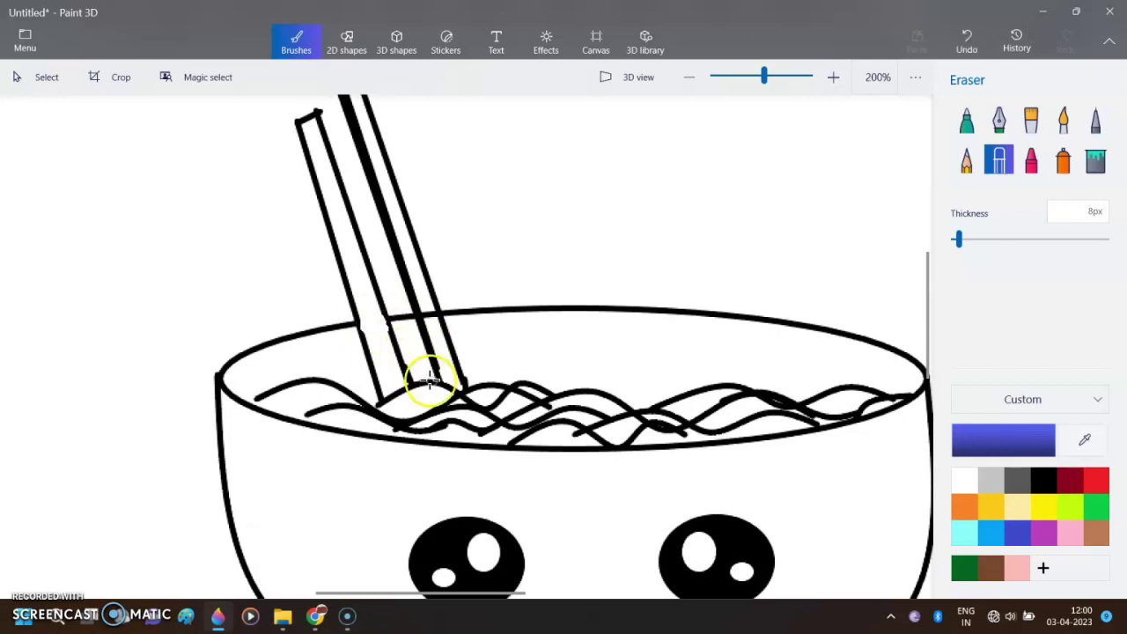
left_click(426, 312)
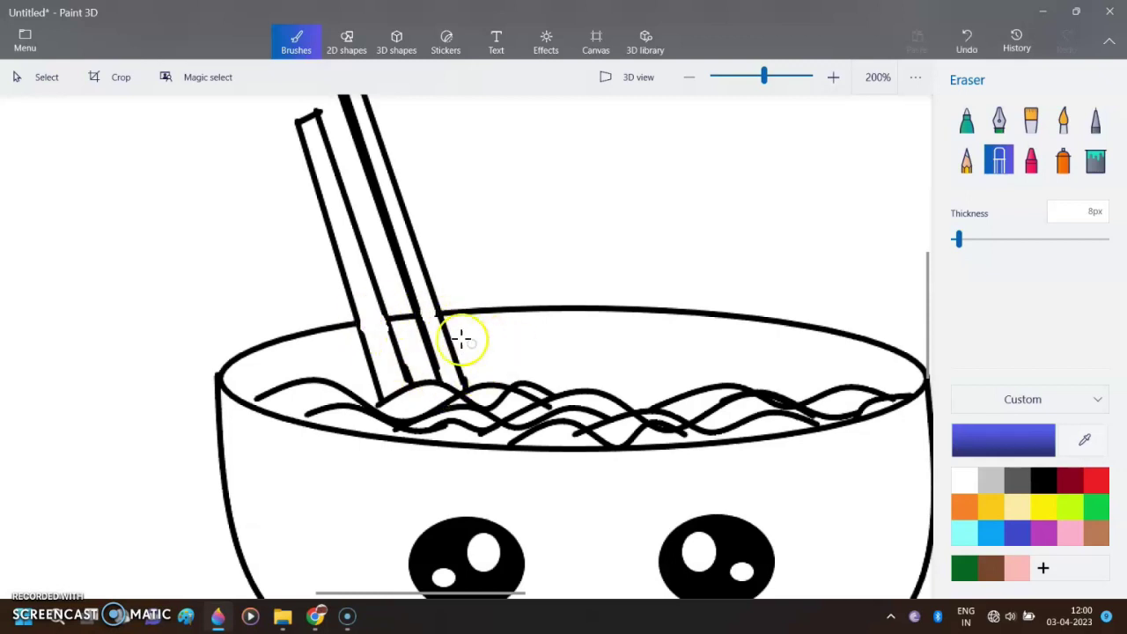
left_click(431, 315)
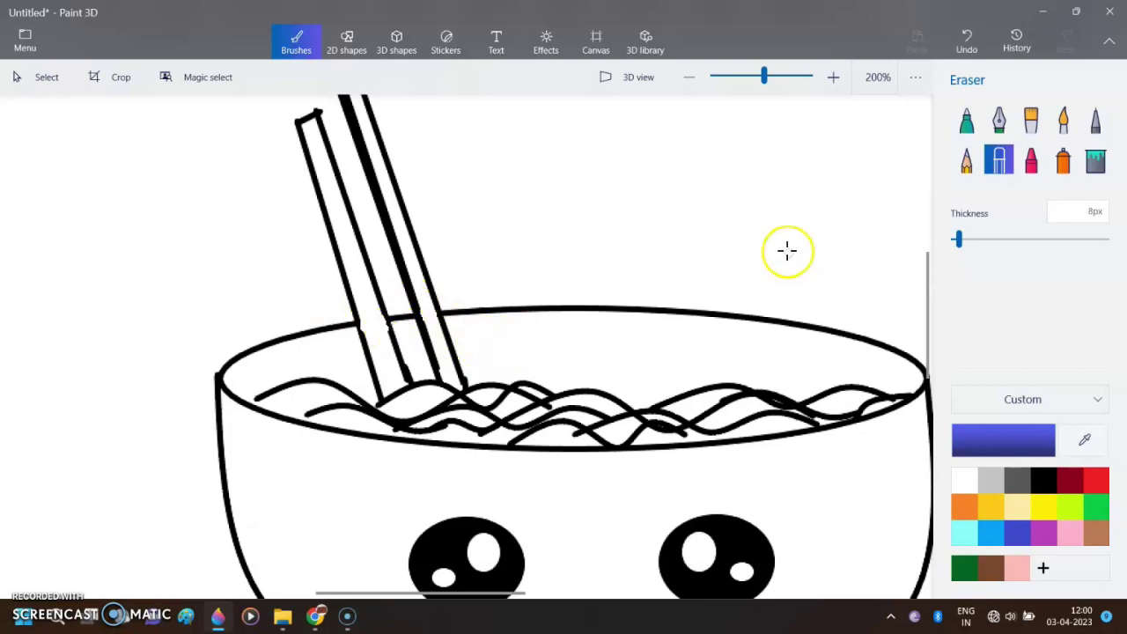
scroll(766, 249, "down", 3)
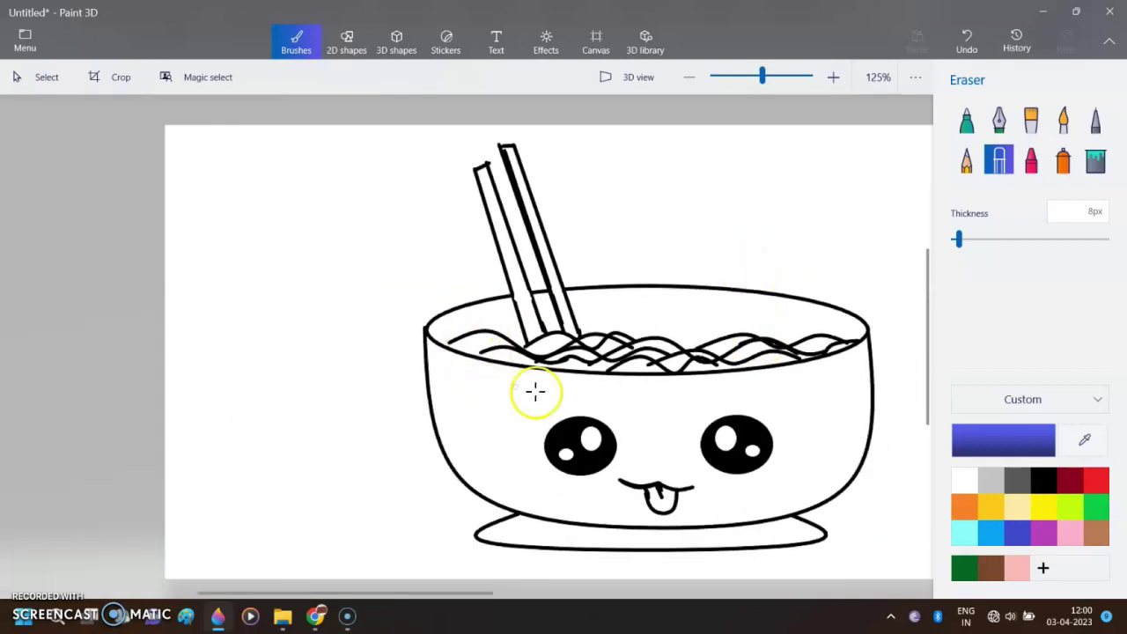
scroll(505, 385, "down", 1)
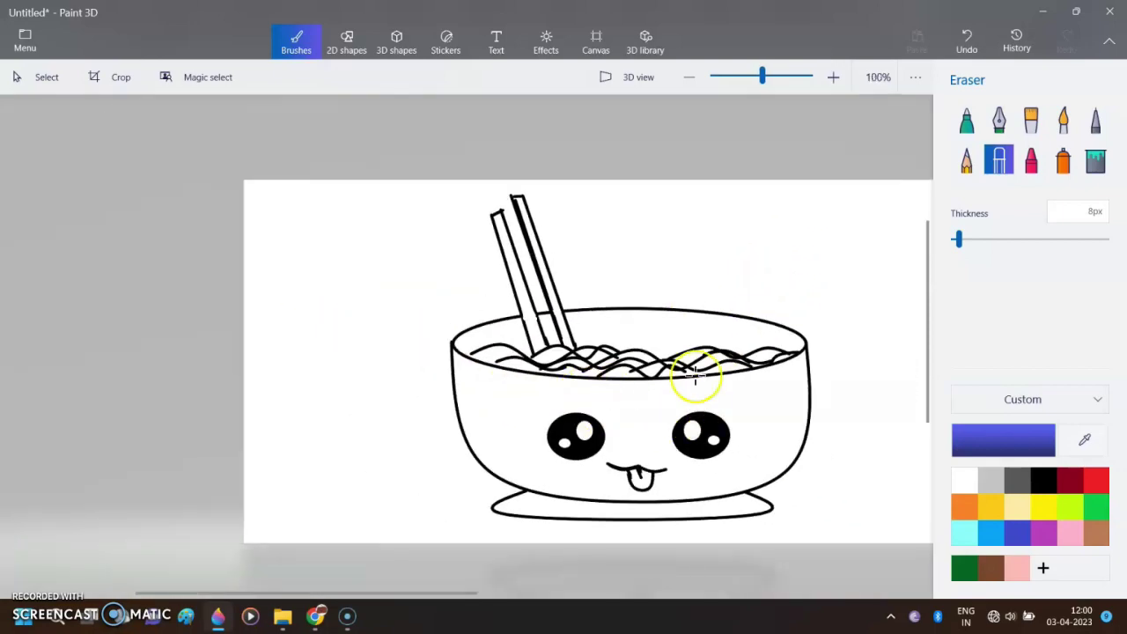
Set the current colour to a custom light lavender
left_click(1039, 437)
left_click(455, 186)
mouse_move(456, 188)
left_mouse_down()
mouse_move(486, 191)
mouse_move(459, 190)
left_mouse_up()
left_click(485, 456)
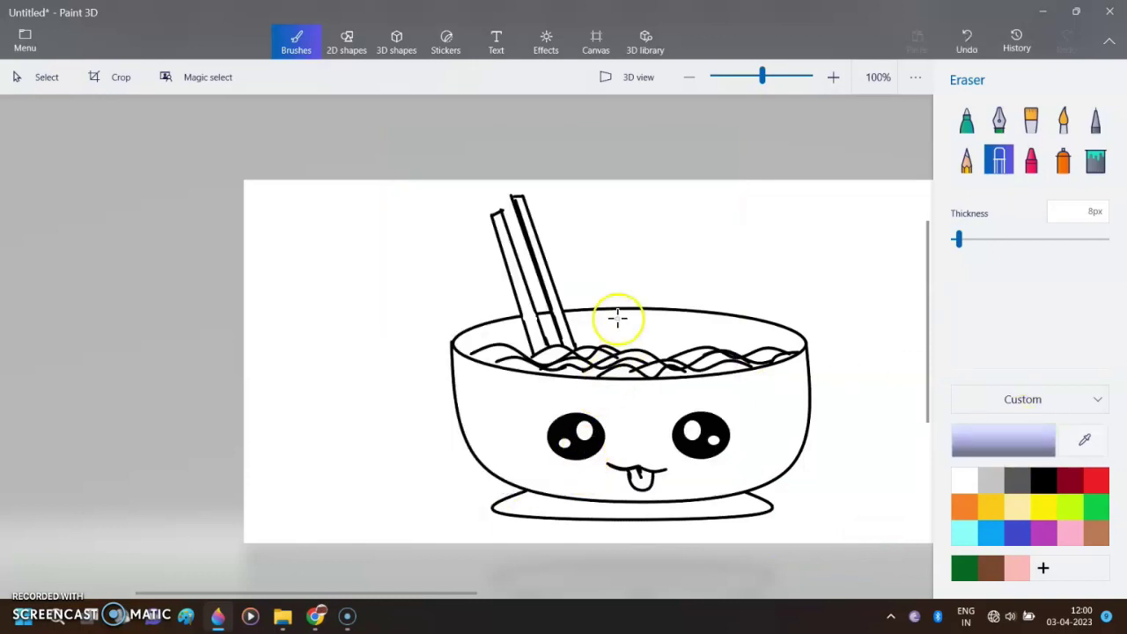
Fill the bowl's interior on both sides of the chopsticks and the gap between them with light lavender
left_click(1095, 159)
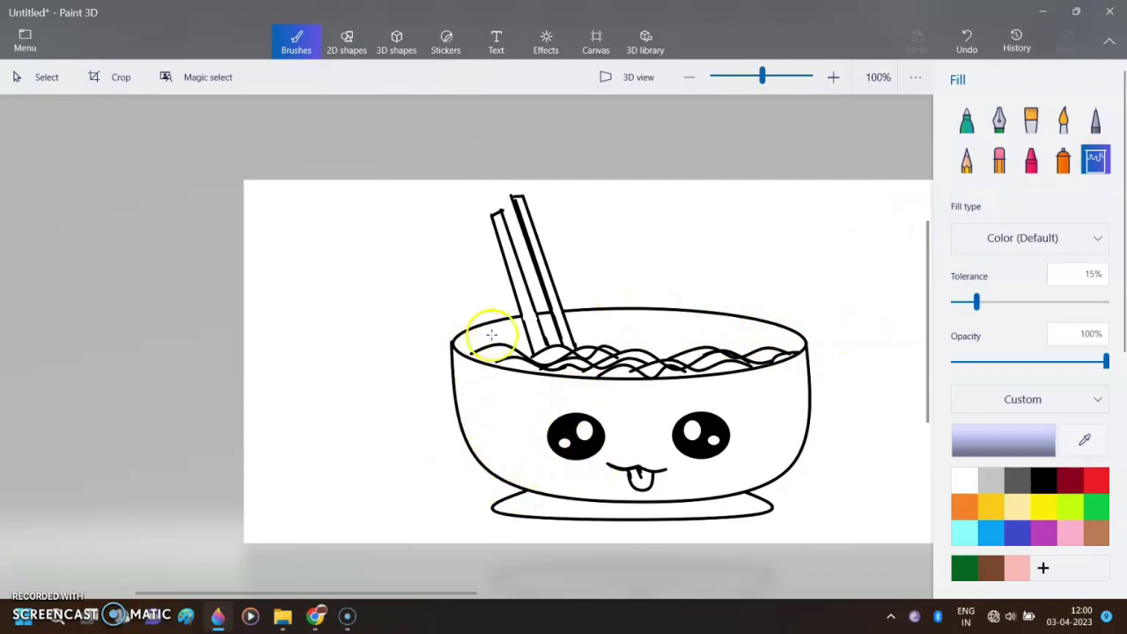
left_click(647, 319)
left_click(503, 331)
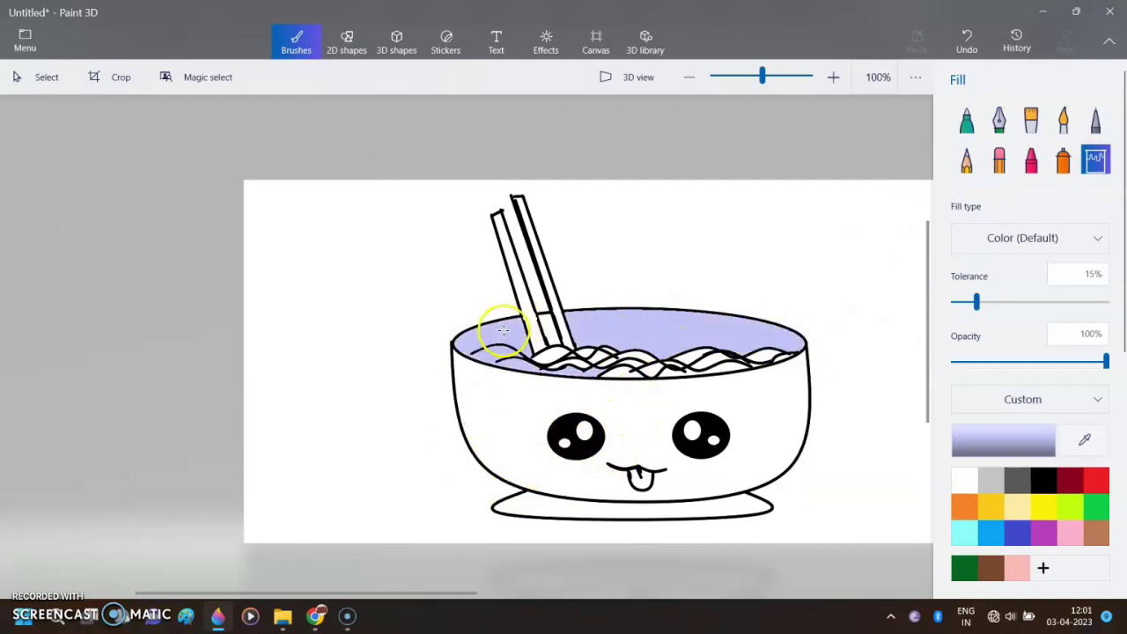
left_click(550, 327)
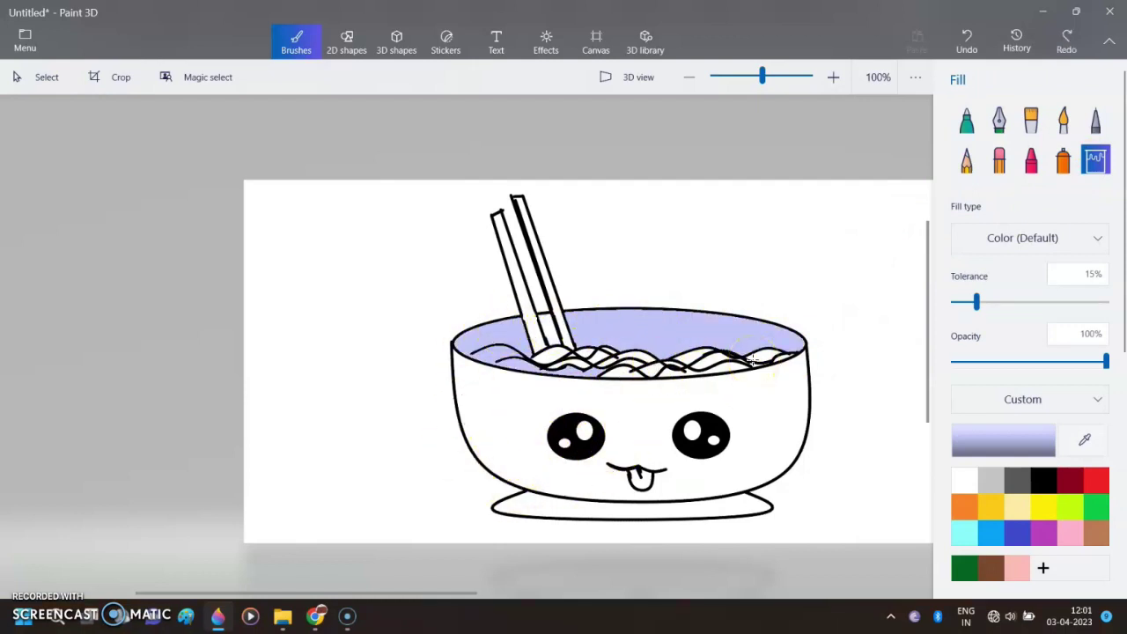
Undo the lavender fill in the bowl's interior left of the chopsticks
key("ctrl+z")
key("ctrl+z")
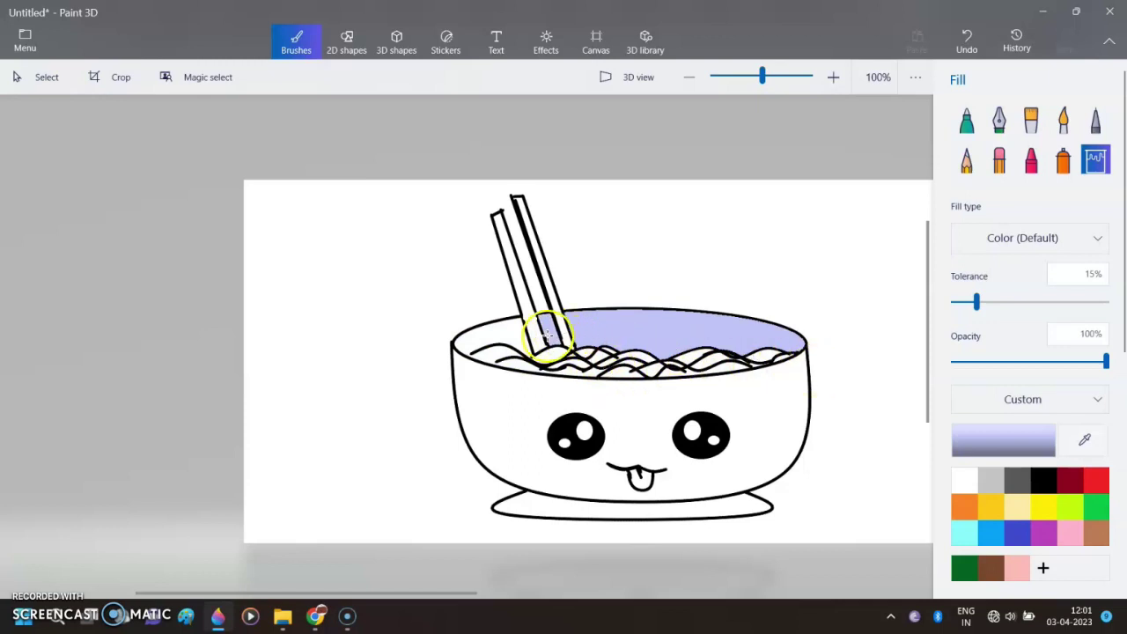
scroll(529, 304, "up", 1)
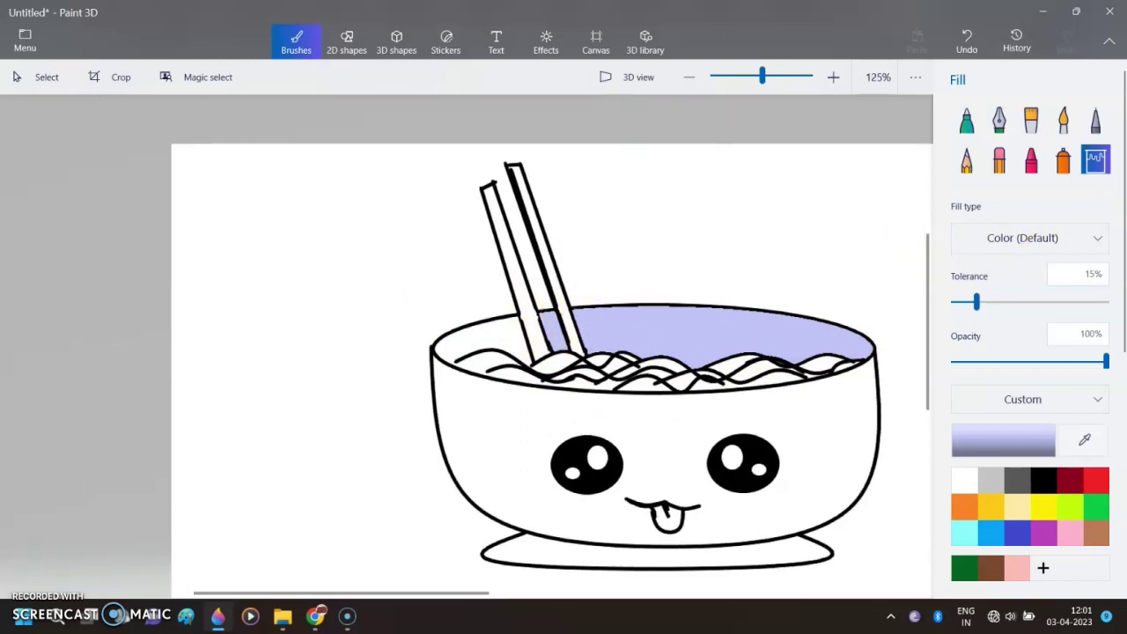
Draw a 5px black 3-point curve that joins the leftmost noodle's end to the bowl's front rim
left_click(348, 39)
left_click(998, 136)
scroll(641, 416, "up", 3)
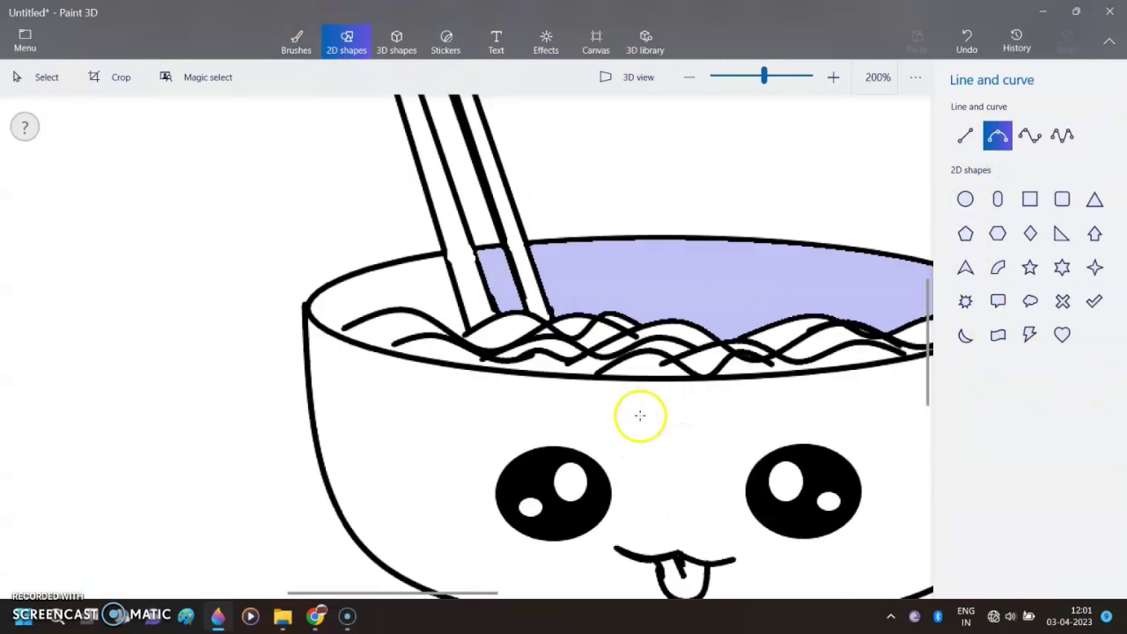
mouse_move(384, 347)
left_mouse_down()
mouse_move(400, 339)
mouse_move(310, 291)
left_mouse_up()
left_click(310, 345)
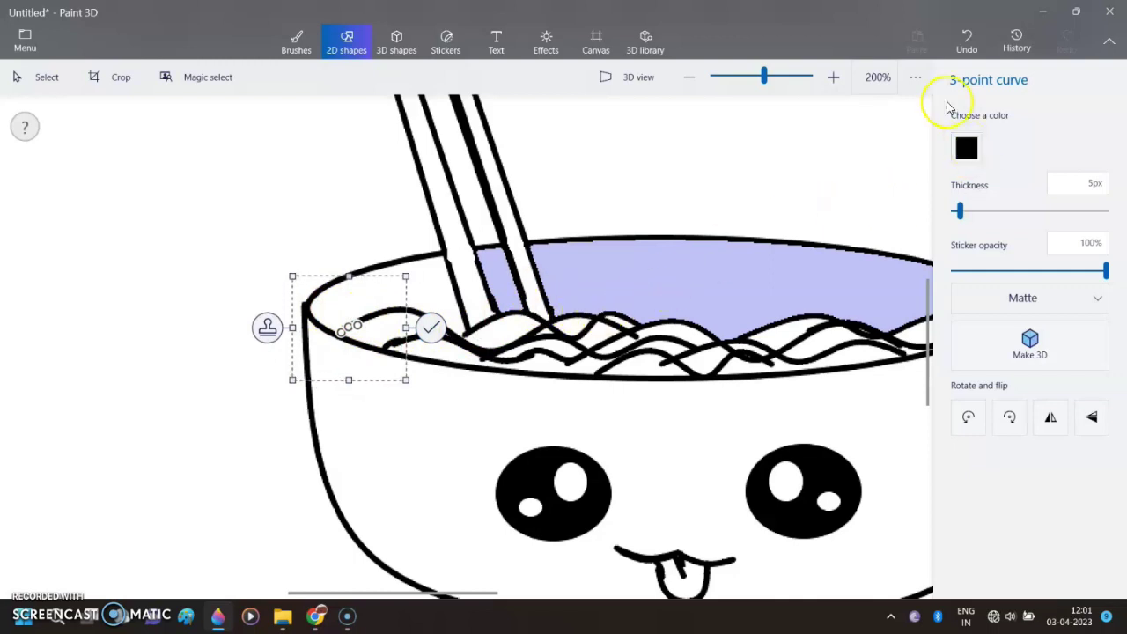
left_click(881, 151)
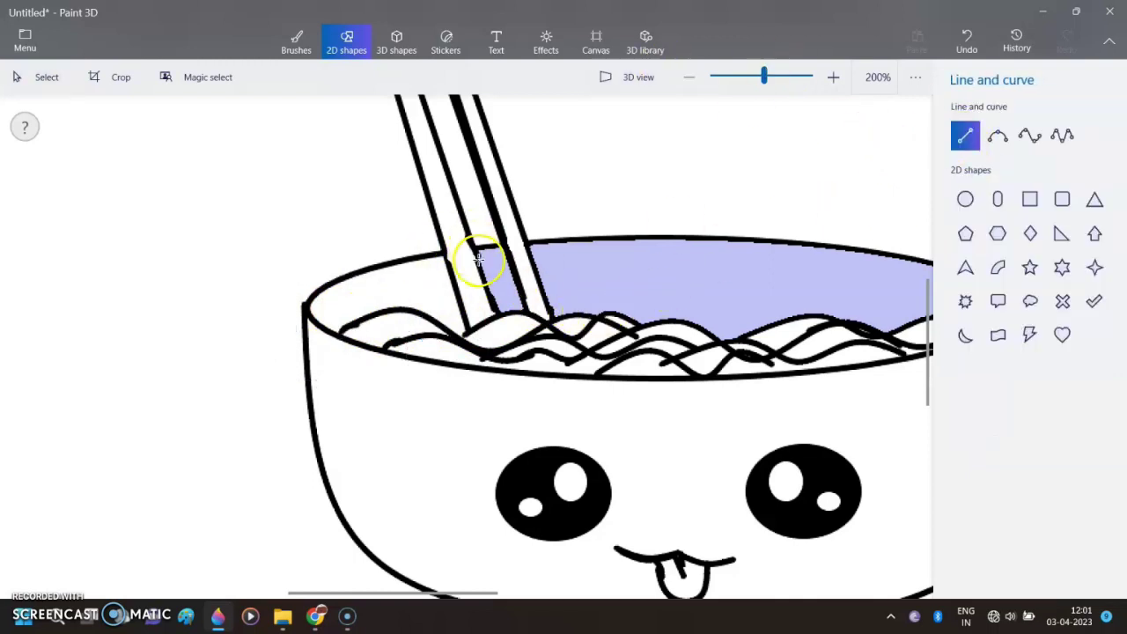
Retrace the left chopstick's outer edge inside the bowl with a 5px black line and fill the interior left of it with light lavender
left_click_drag(486, 282, 453, 276)
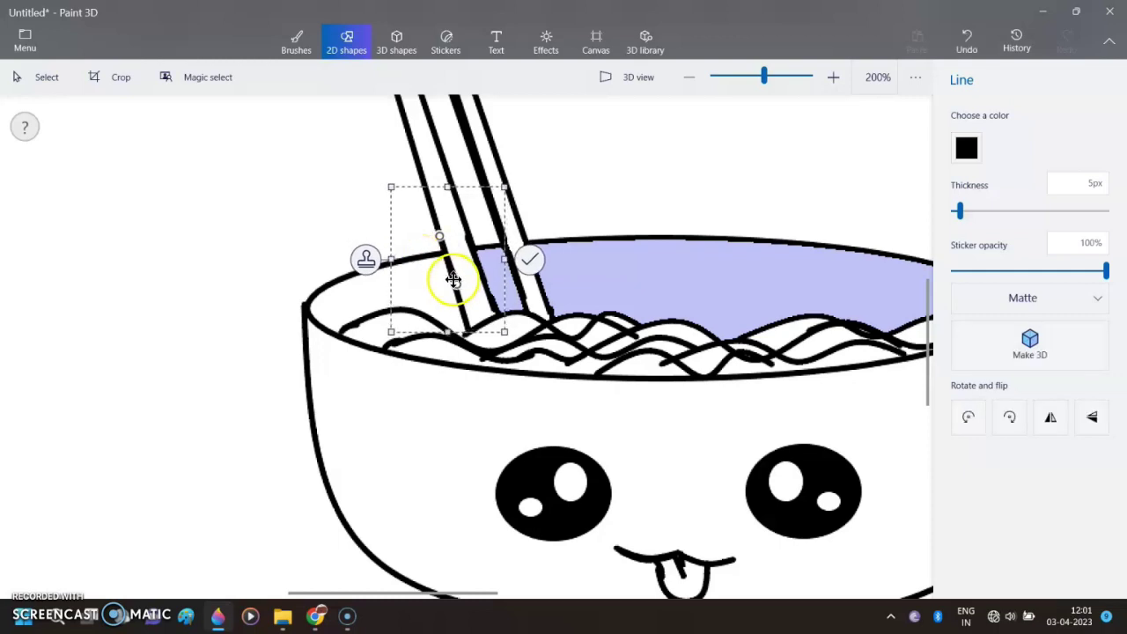
left_click(659, 308)
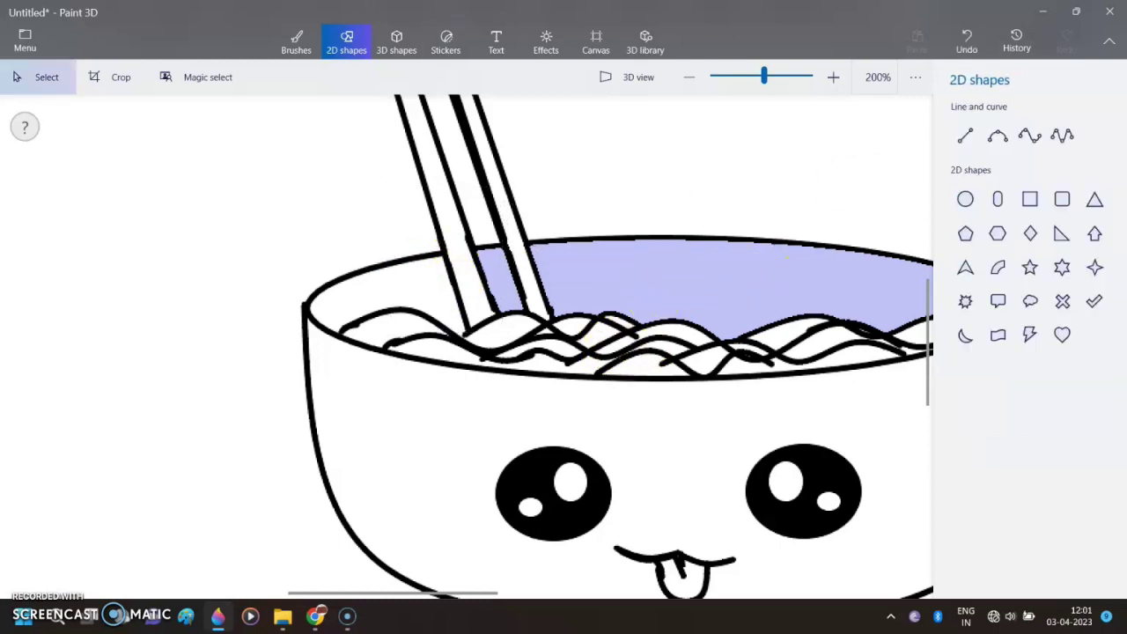
left_click(291, 39)
left_click(415, 281)
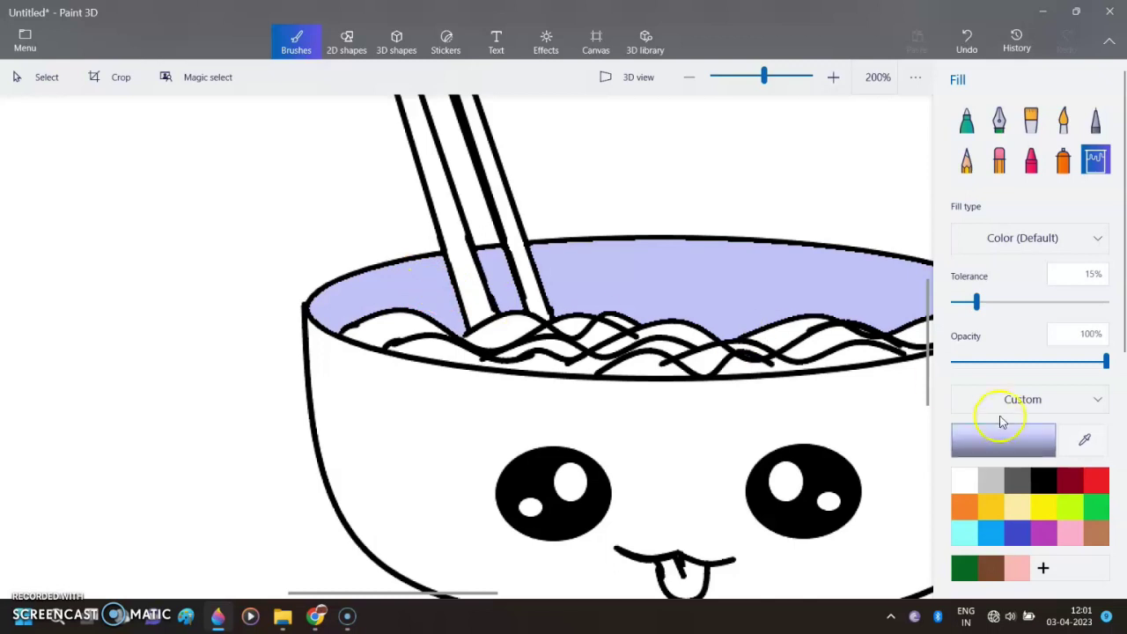
Set the fill colour to light peach, hex edb696, and fill the noodle strands in the right part of the bowl
left_click(1096, 532)
left_click(1003, 440)
mouse_move(491, 209)
left_mouse_down()
mouse_move(511, 203)
mouse_move(491, 196)
left_mouse_up()
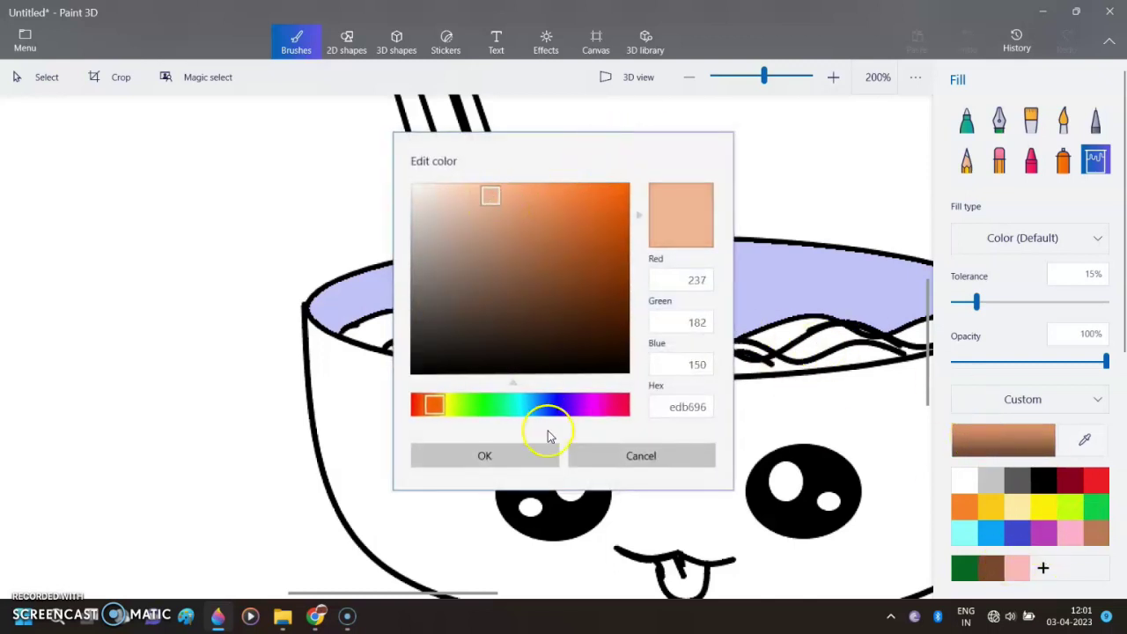
left_click(484, 455)
left_click(787, 333)
left_click(819, 339)
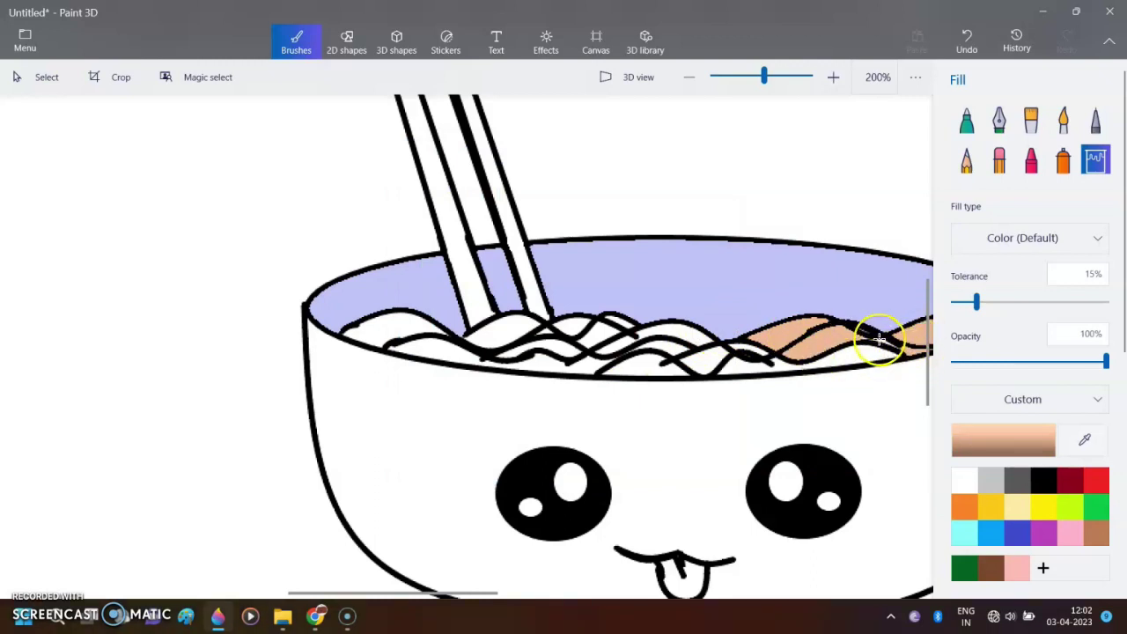
scroll(879, 339, "up", 2)
left_click(873, 345)
left_click(746, 385)
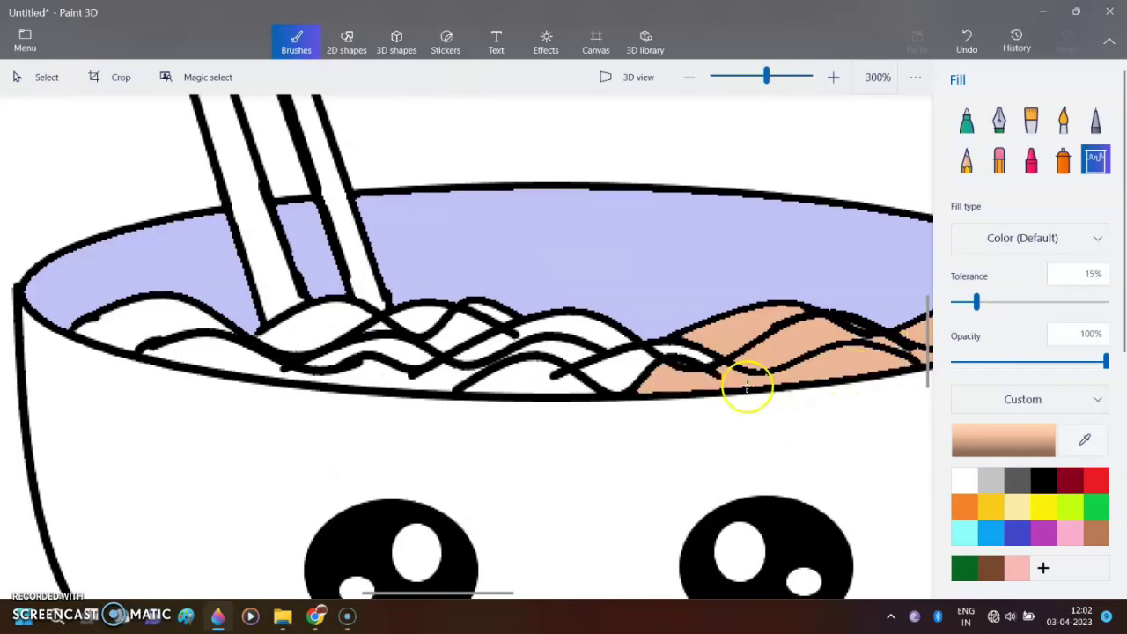
Undo a trial fill of the narrow noodle gap and fill the middle and front-left noodle strands with light peach
left_click(674, 352)
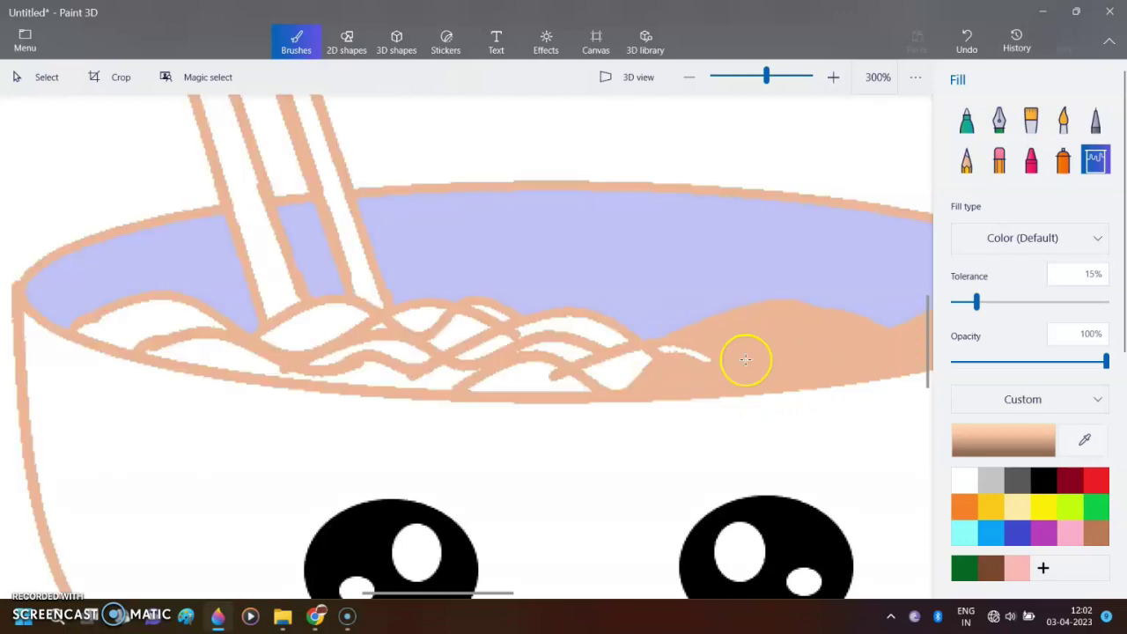
key("ctrl+z")
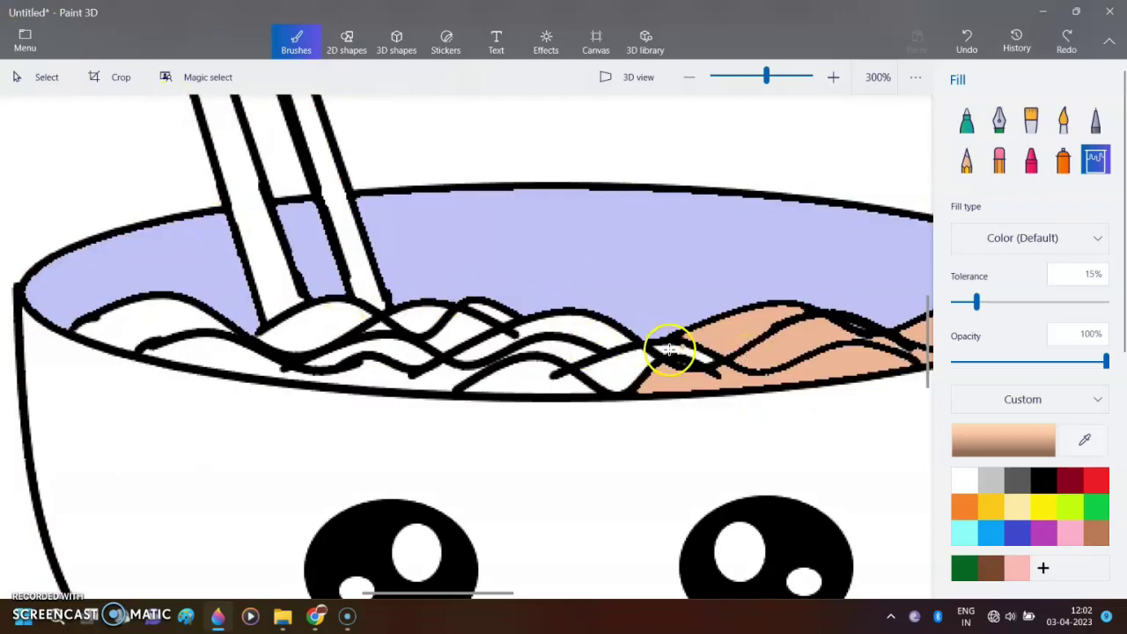
left_click(619, 360)
left_click(563, 340)
left_click(524, 381)
left_click(453, 386)
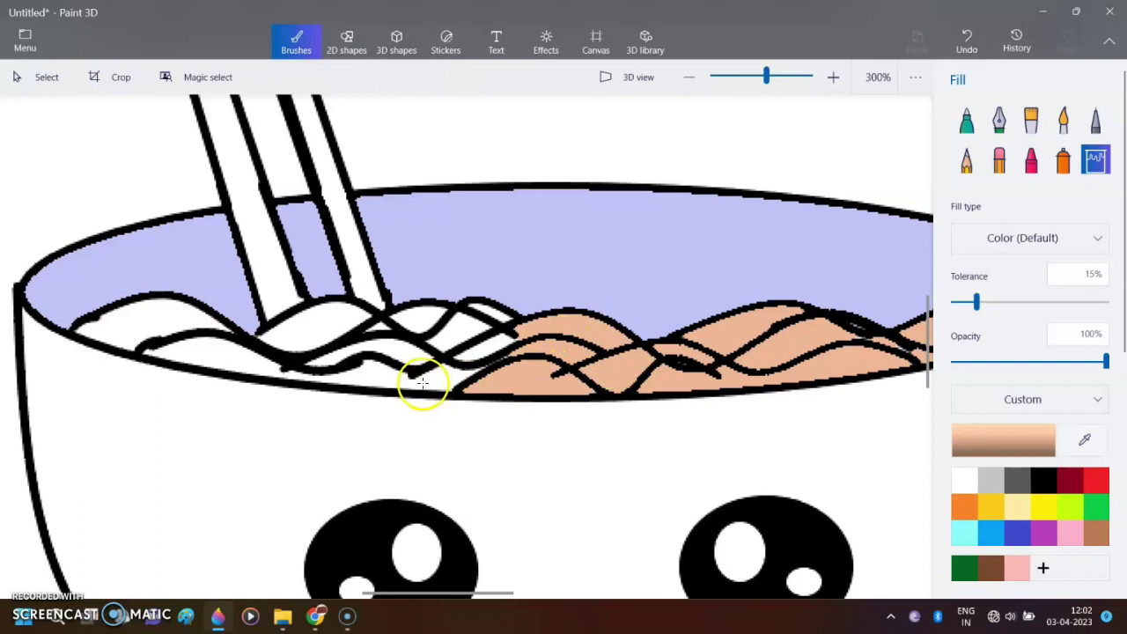
left_click(427, 374)
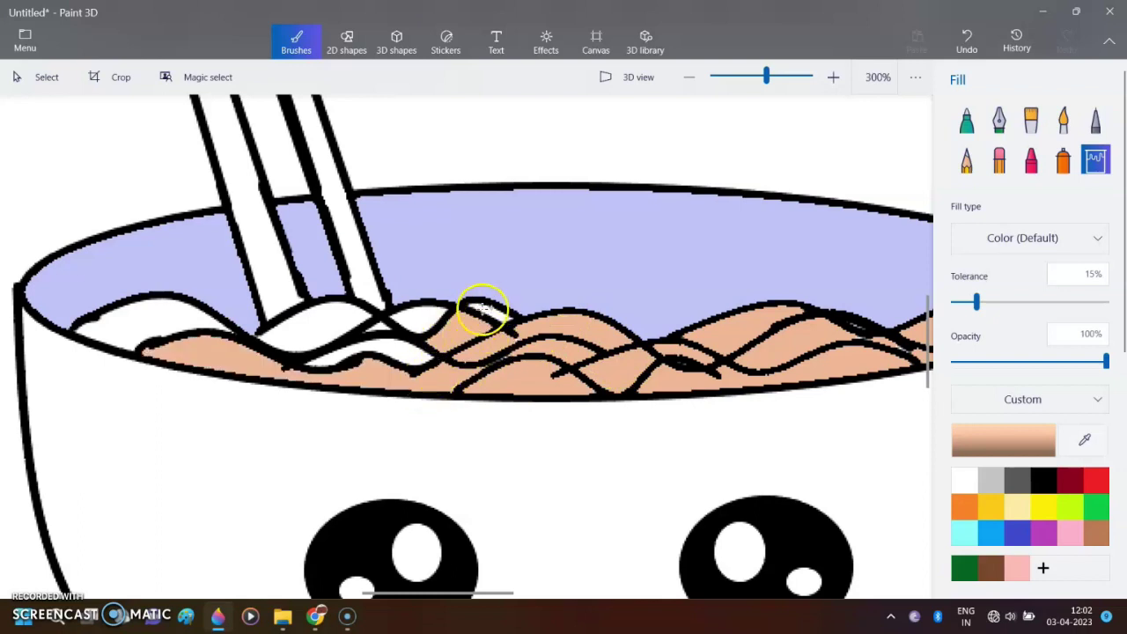
Fill the remaining noodle sections below the chopsticks and at both ends of the bowl with light peach
left_click(427, 319)
left_click(377, 352)
left_click(308, 324)
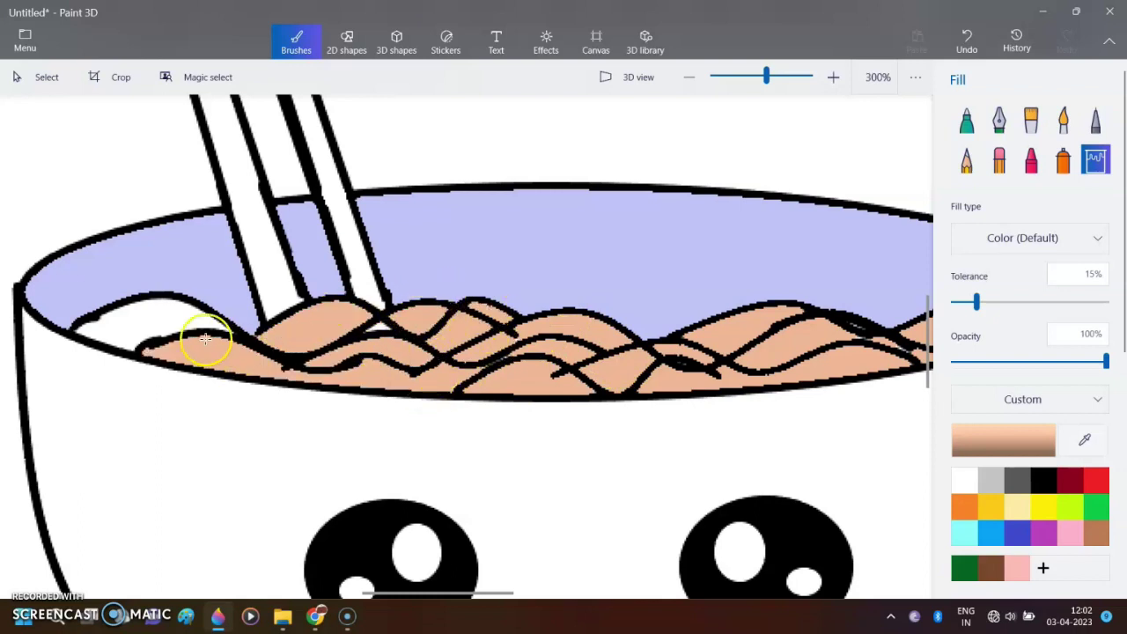
left_click(157, 310)
scroll(568, 348, "up", 1)
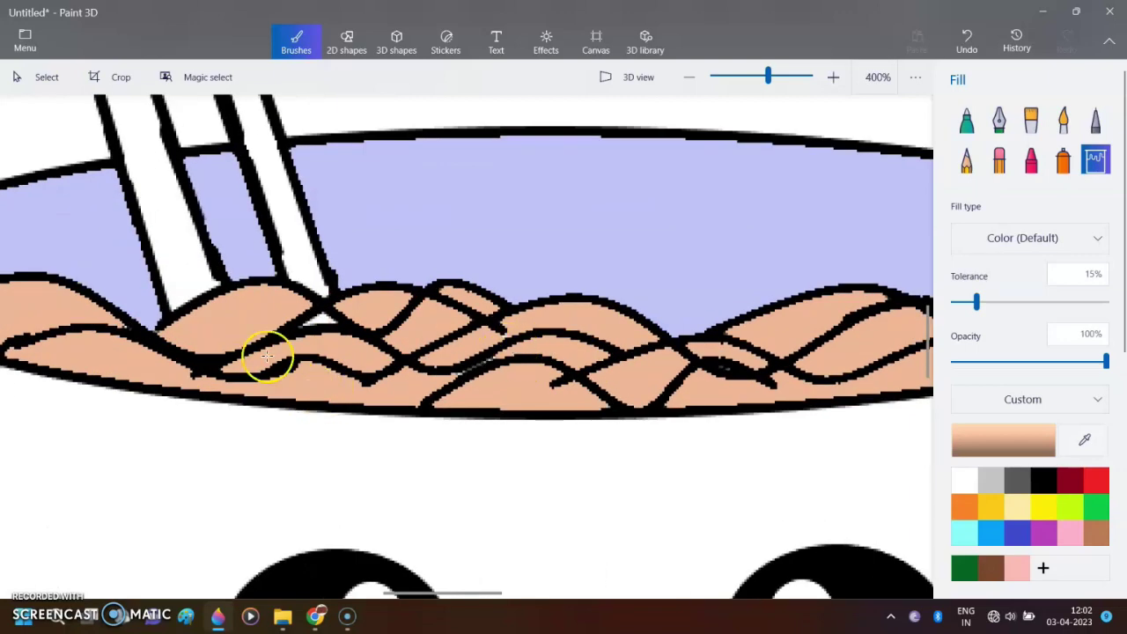
scroll(357, 288, "down", 2)
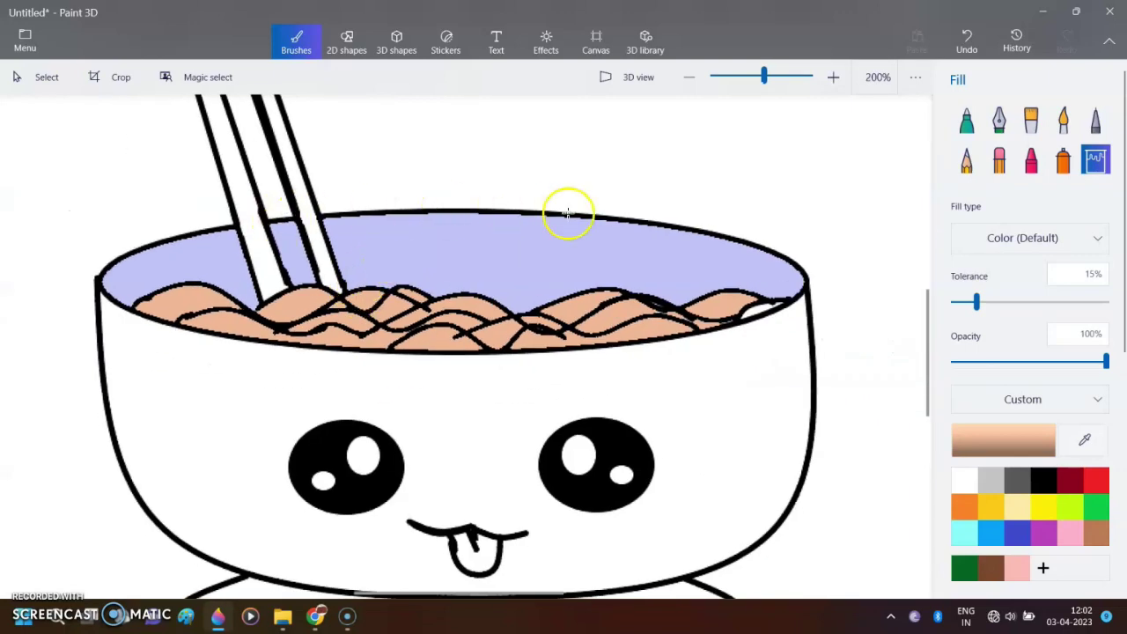
left_click(756, 308)
Fill both chopsticks with brown and undo a trial brown fill of the bowl's body
left_click(1095, 532)
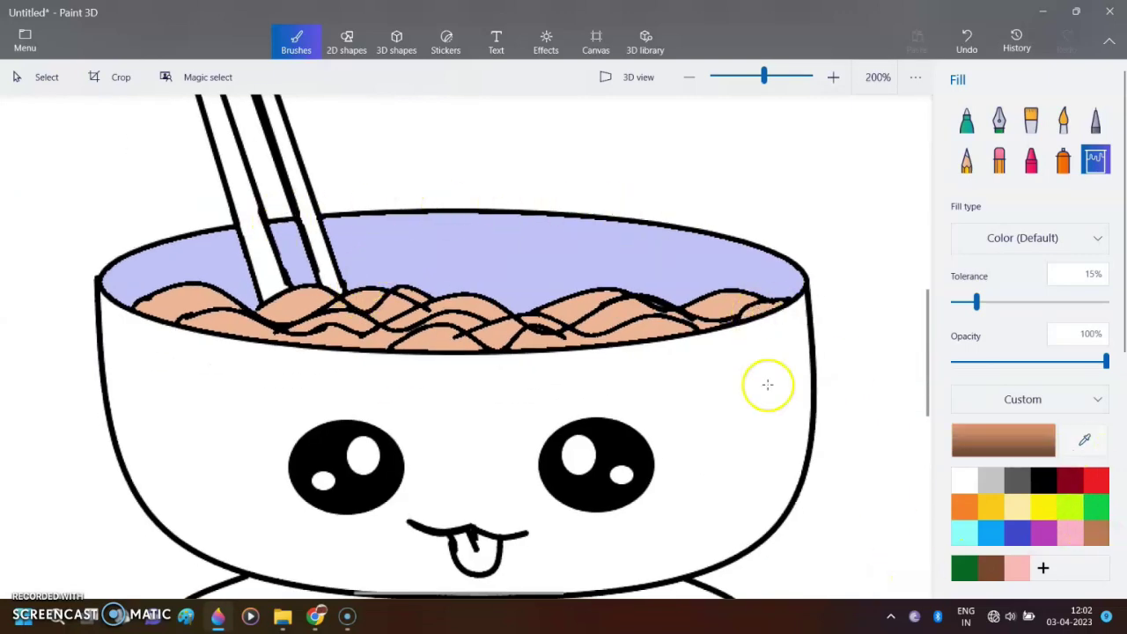
left_click(297, 182)
left_click(244, 190)
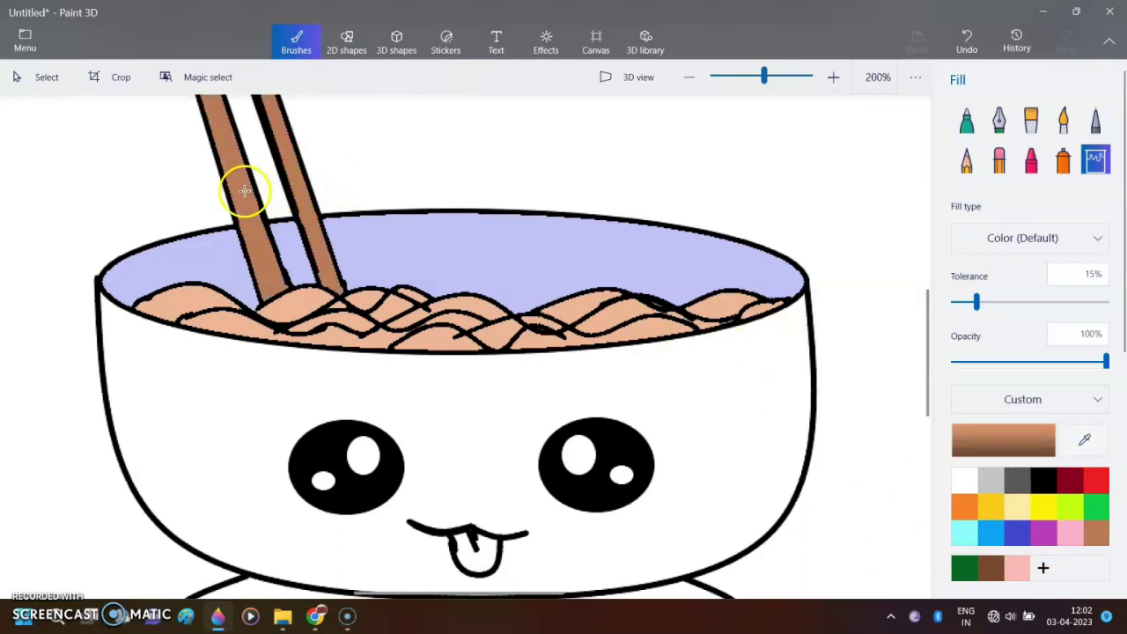
left_click(764, 383)
key("ctrl+z")
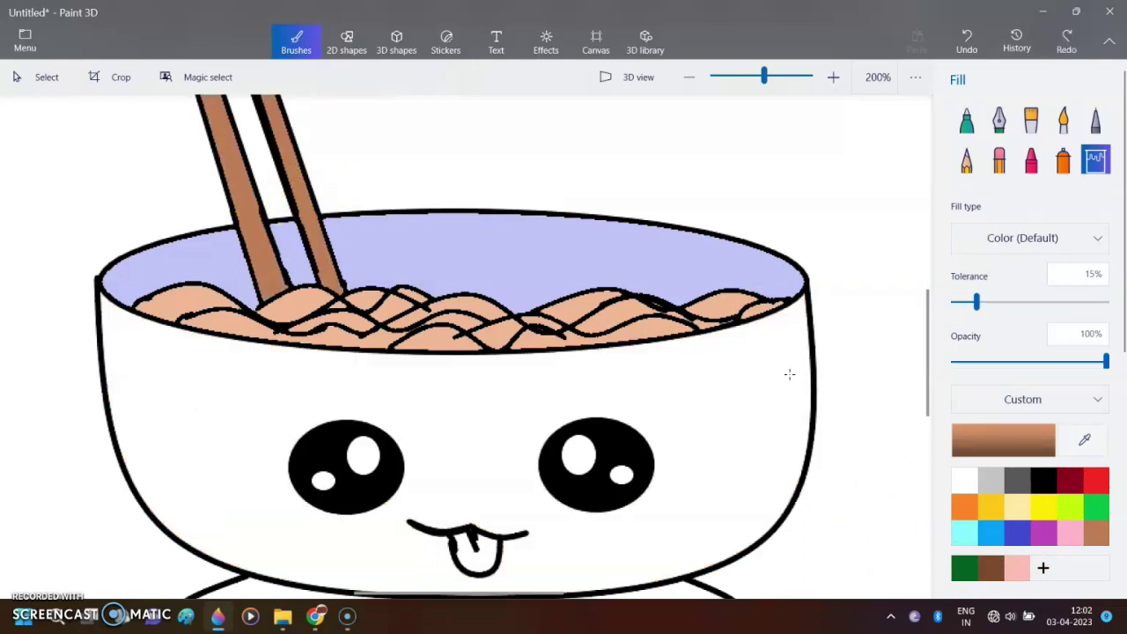
Sample the lavender from the bowl's interior and fill the bowl's body and base with it
left_click(1085, 439)
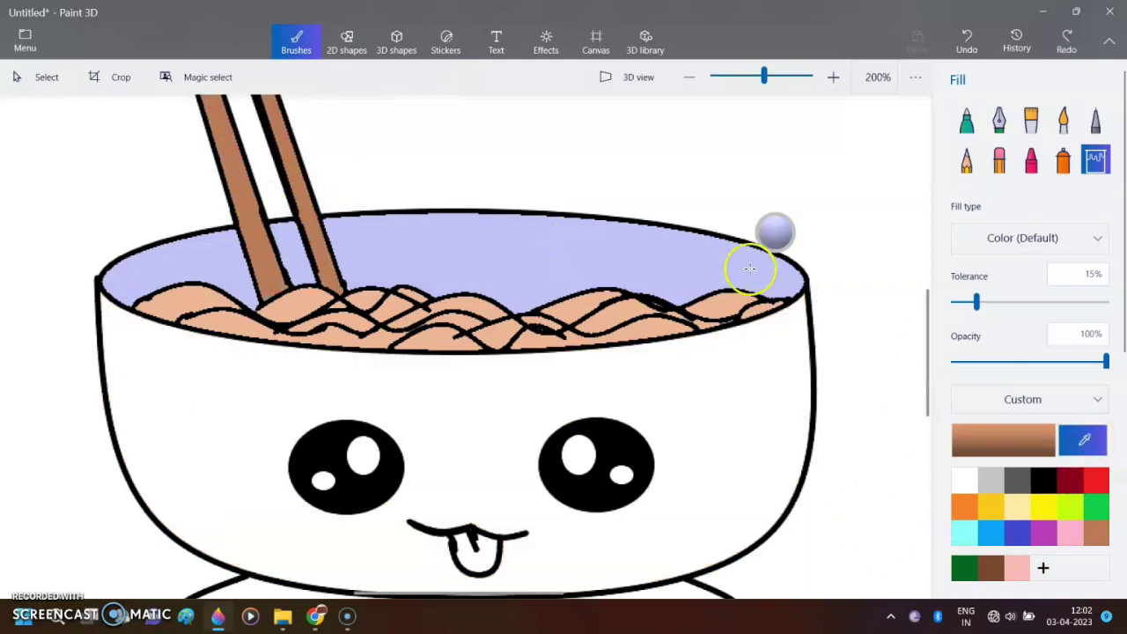
left_click(609, 266)
left_click(694, 446)
scroll(676, 503, "down", 3)
left_click(656, 563)
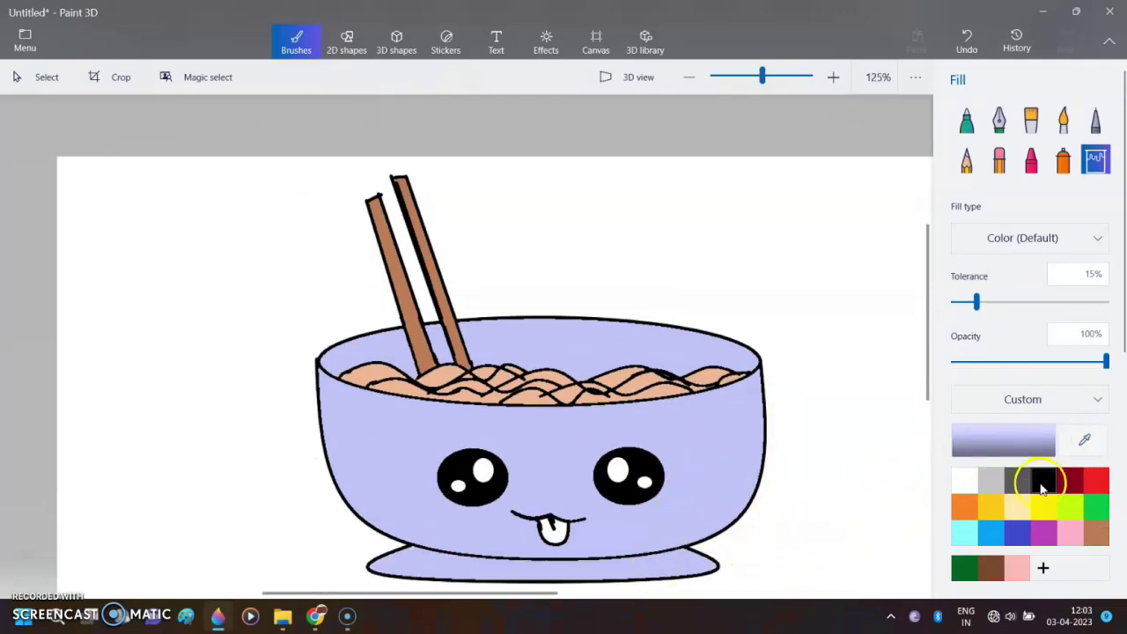
Set a stronger custom pink and fill the bowl's body with it
left_click(1042, 567)
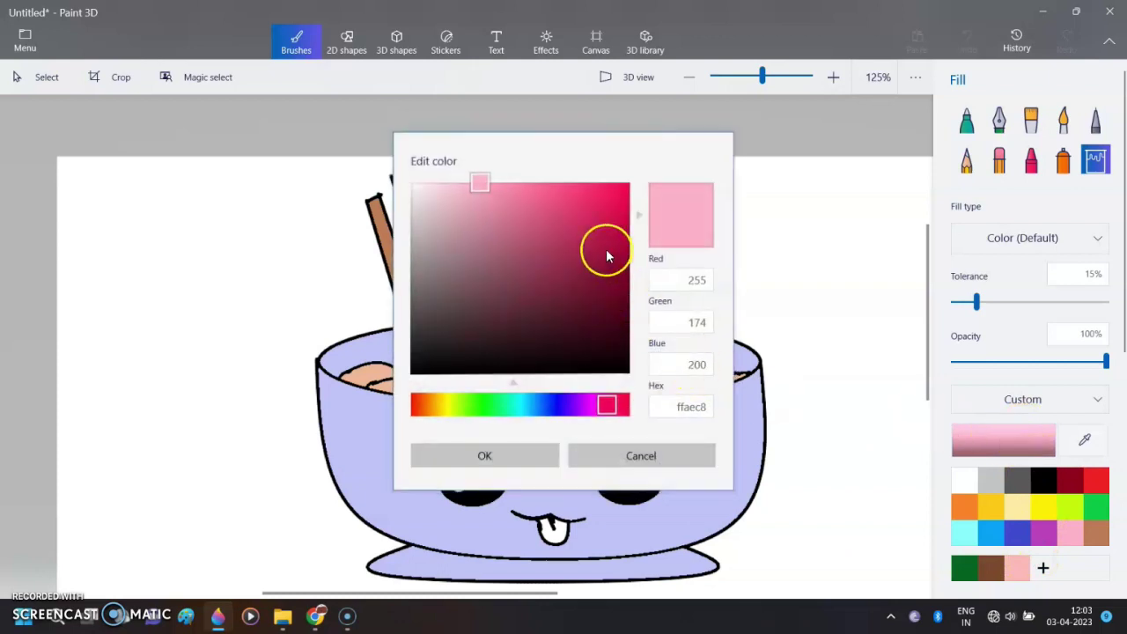
left_click(504, 183)
left_click(485, 455)
left_click(567, 444)
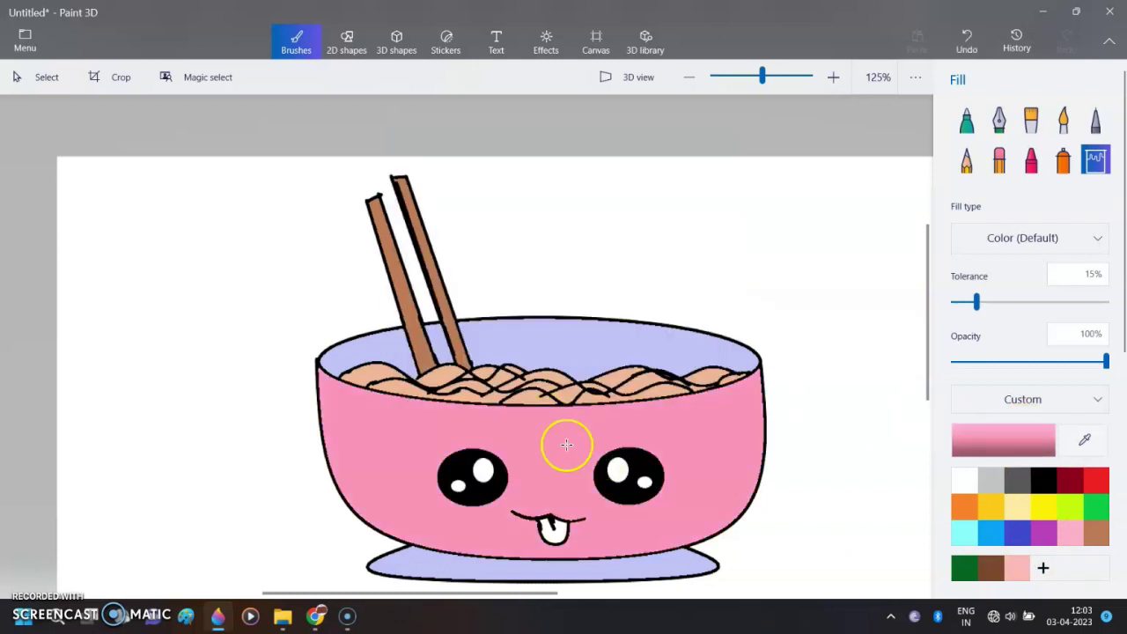
Set the fill colour to soft yellow, hex f0ec9c, and fill the bowl's body with it
left_click(1042, 509)
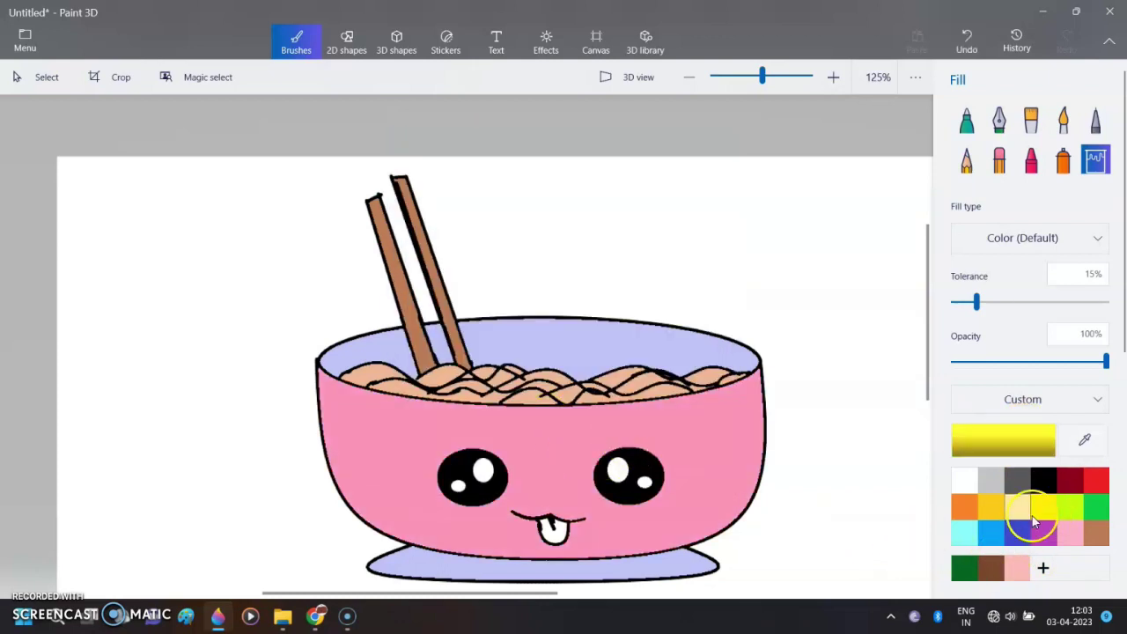
left_click(1022, 431)
left_click(489, 195)
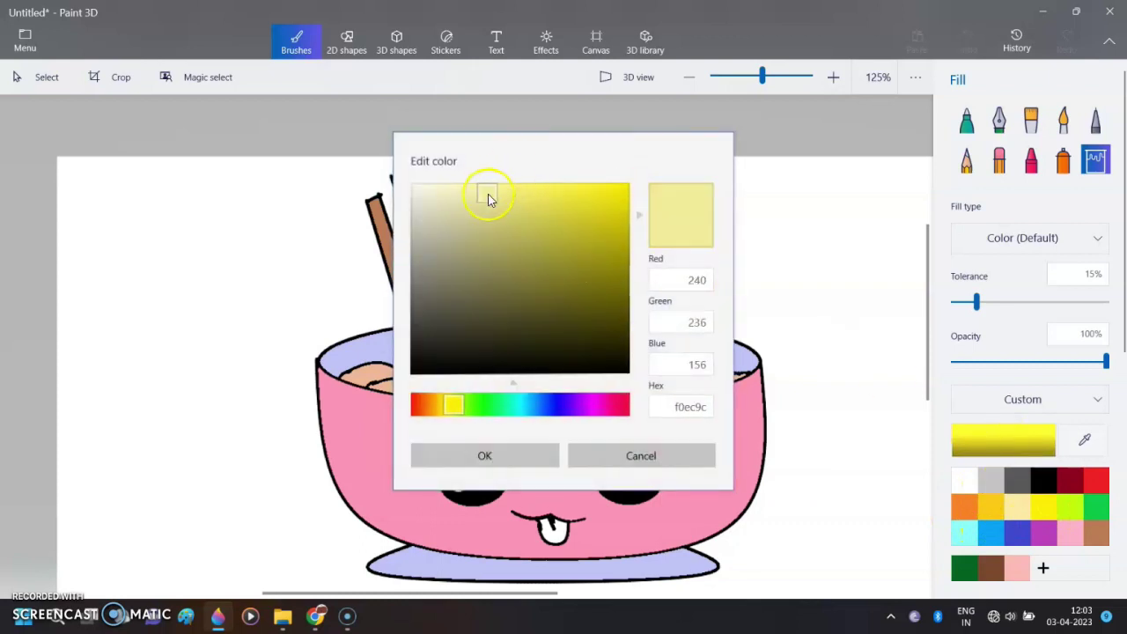
left_click(497, 456)
left_click(390, 484)
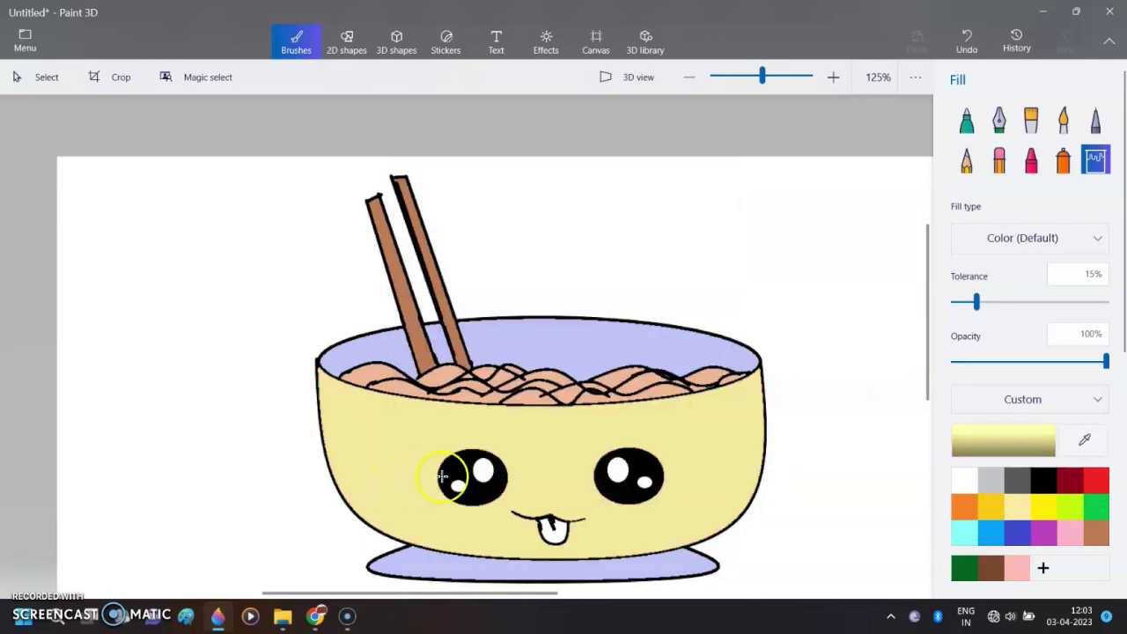
Fill the bowl's body and base with pale yellow, hex f9f5bb, and the tongue with the saved light pink
left_click(1057, 453)
left_click(467, 192)
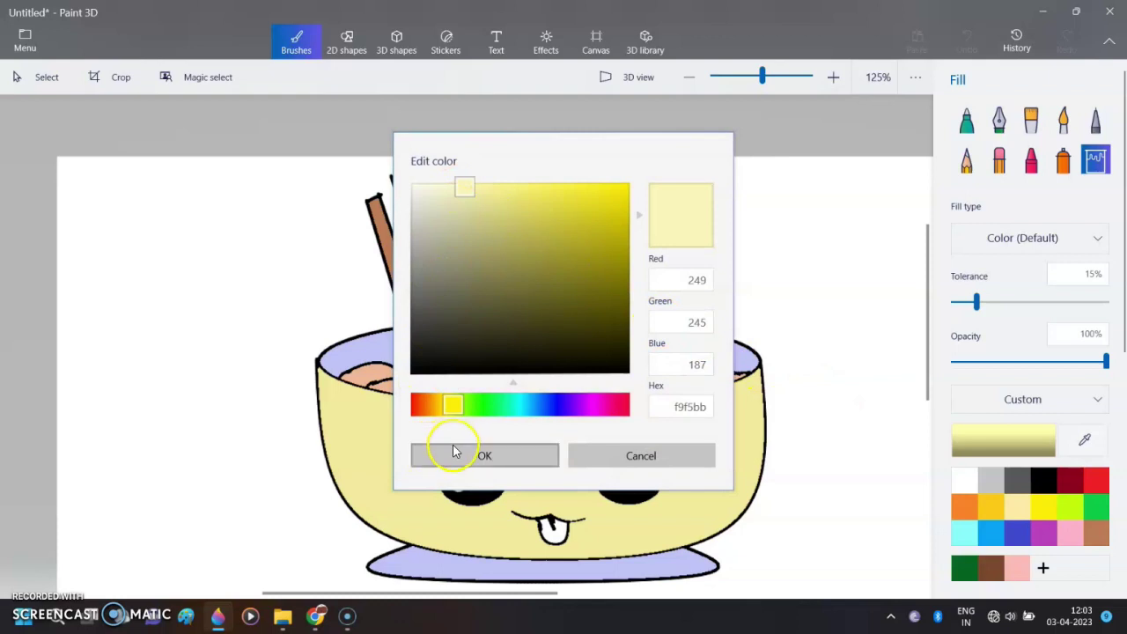
left_click(454, 454)
left_click(407, 535)
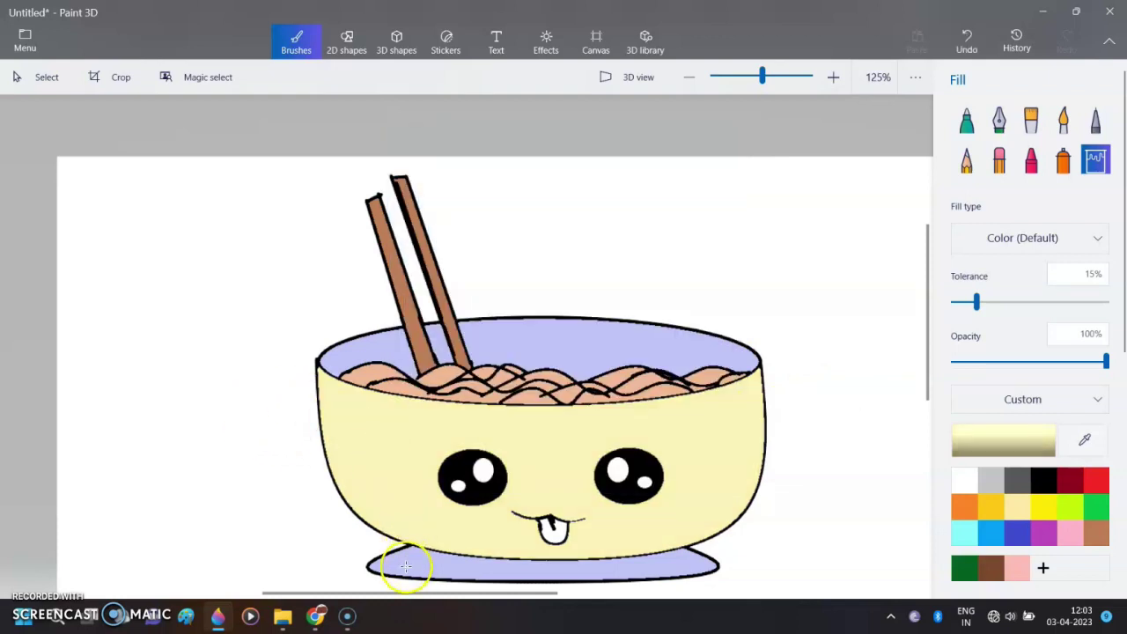
left_click(406, 566)
left_click(1017, 568)
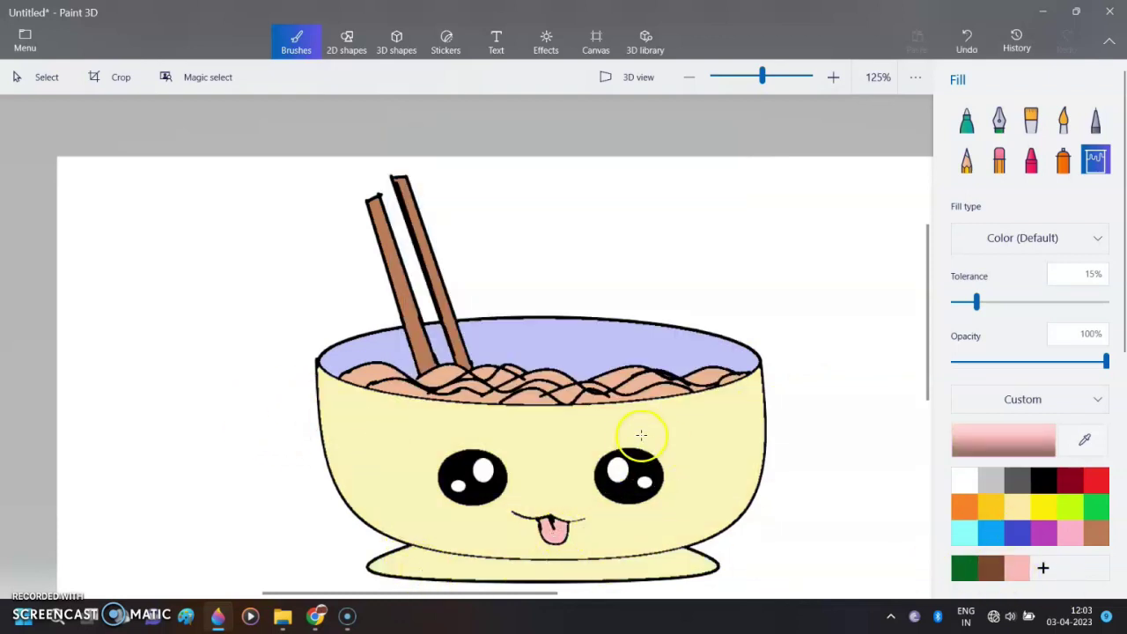
Spray a soft pink blush on both cheeks beside the mouth using the 40px Spray can at 25% opacity
scroll(645, 484, "up", 1)
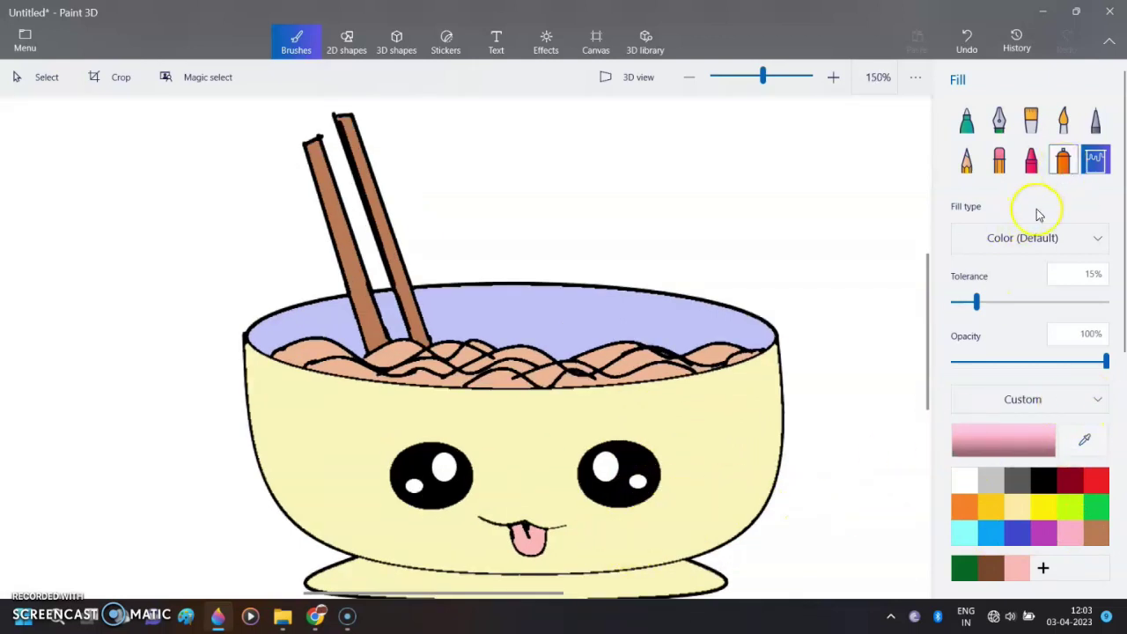
left_click(1063, 159)
left_click_drag(979, 238, 969, 243)
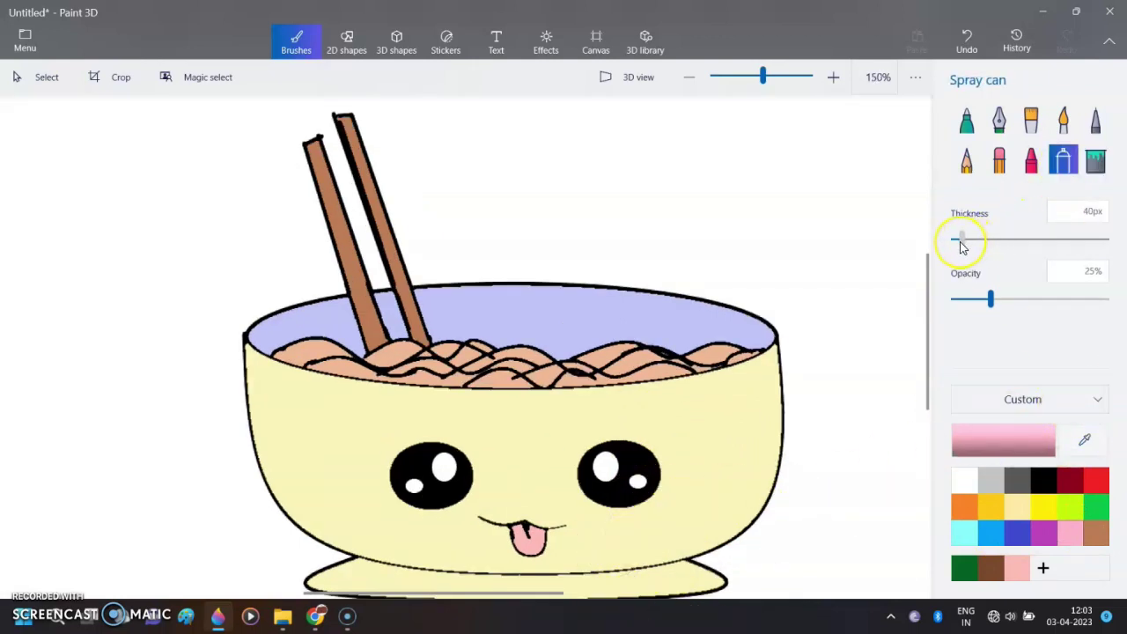
left_click_drag(597, 533, 591, 533)
mouse_move(438, 536)
left_mouse_down()
mouse_move(440, 523)
mouse_move(447, 535)
left_mouse_up()
scroll(638, 487, "down", 1)
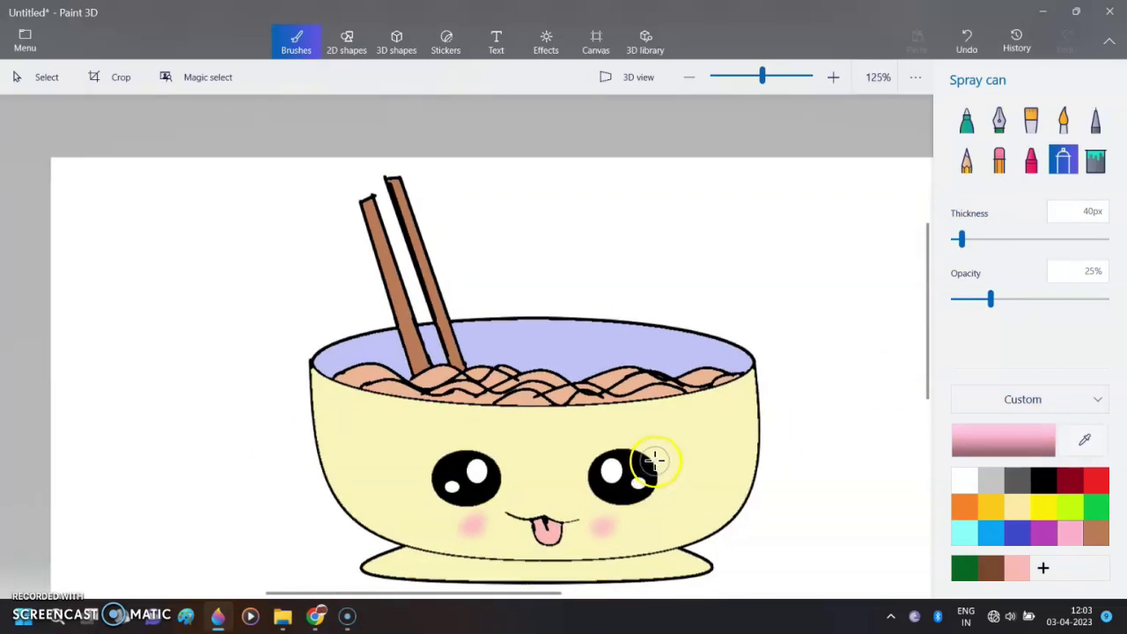
scroll(654, 457, "down", 2)
scroll(659, 448, "up", 2)
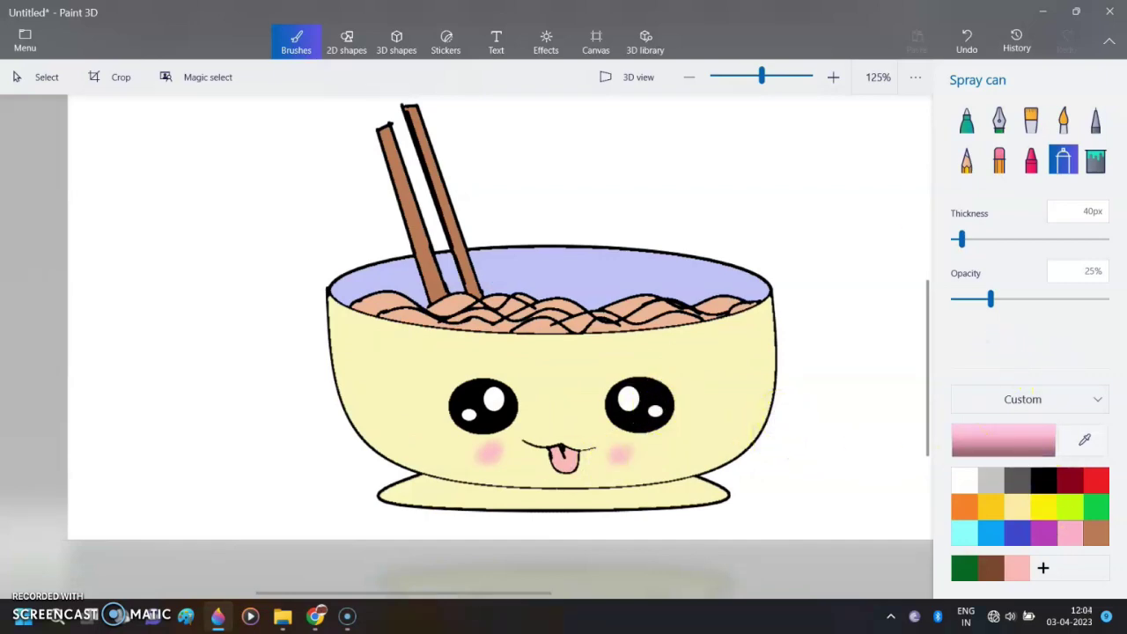
Thicken the mouth line by retracing both its halves with 5px black 3-point curves
left_click(343, 42)
left_click(997, 135)
scroll(541, 445, "up", 5)
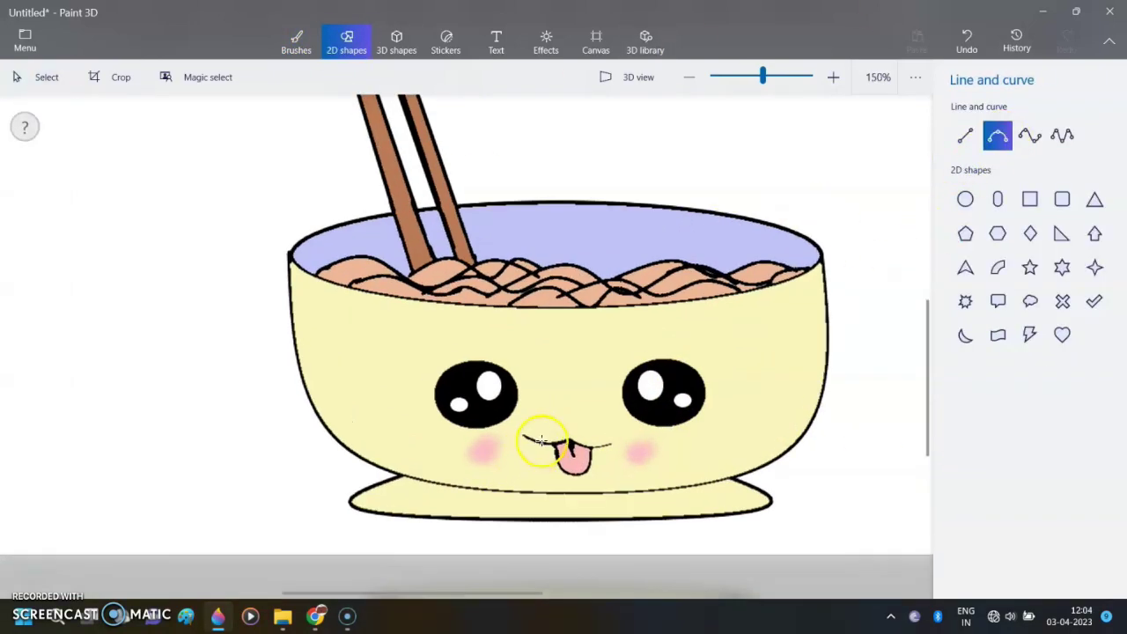
mouse_move(589, 456)
left_mouse_down()
mouse_move(649, 470)
mouse_move(678, 459)
mouse_move(536, 443)
mouse_move(533, 430)
left_mouse_up()
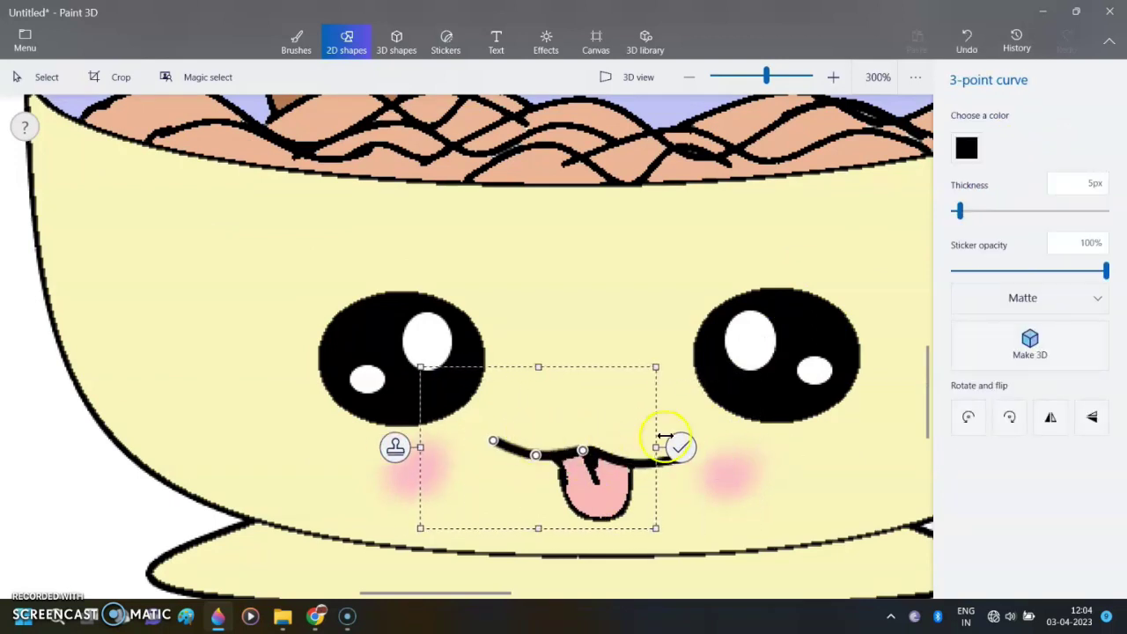
left_click(761, 407)
Retrace the crease in the middle of the tongue with a short black straight line
left_click(966, 135)
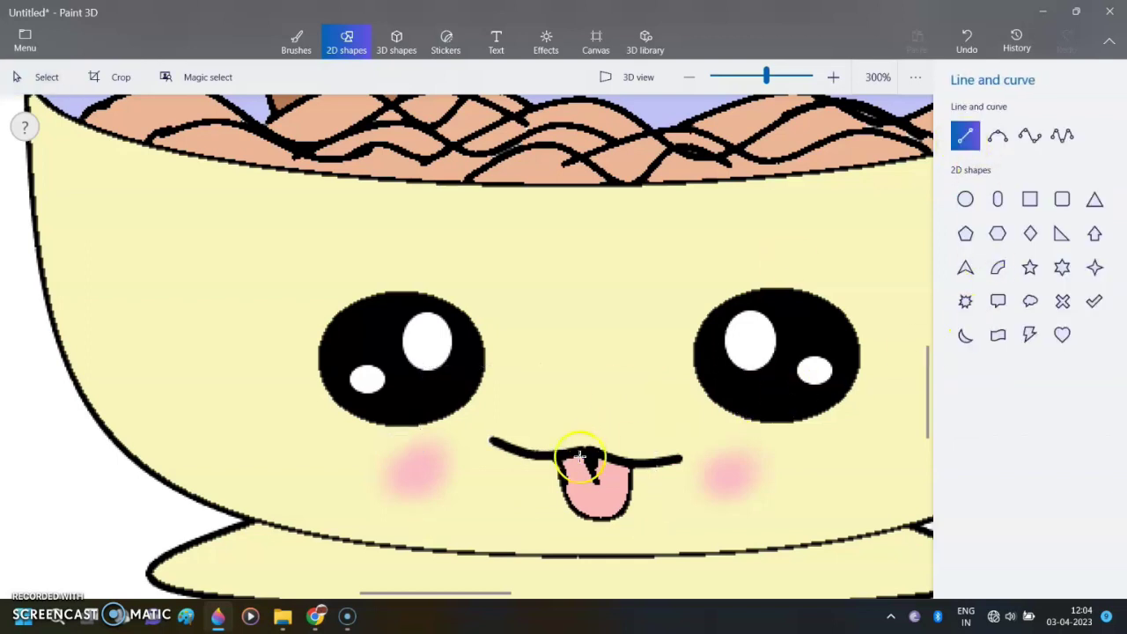
left_click_drag(598, 480, 585, 456)
left_click(795, 347)
Retrace the tongue's outline with a 5px black 4-point curve
left_click(1030, 136)
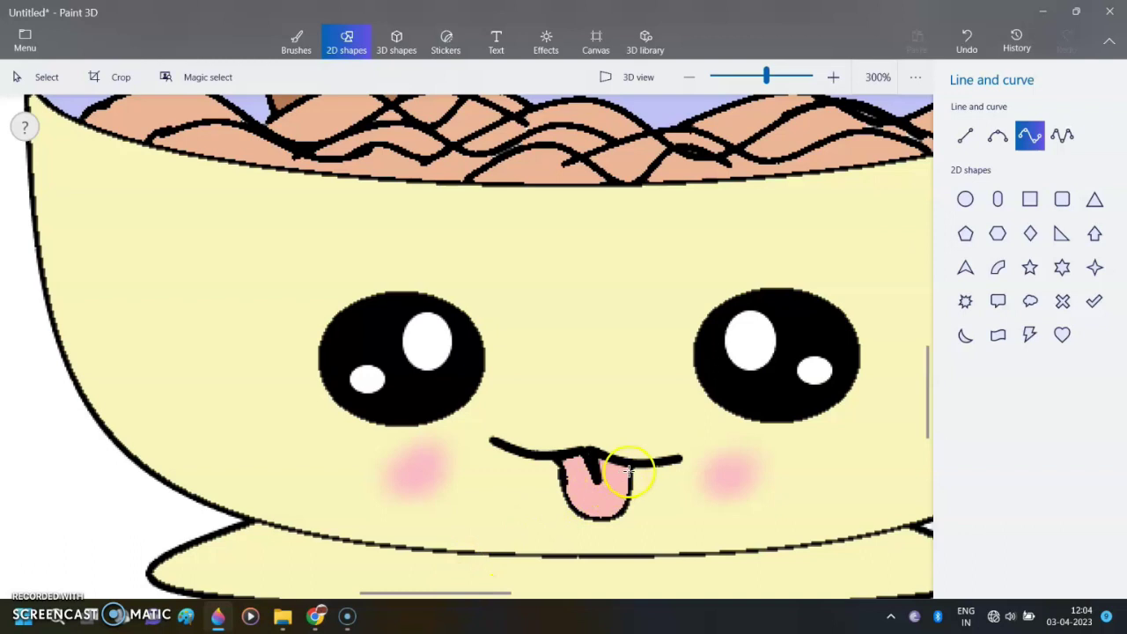
left_click_drag(574, 511, 557, 459)
left_click_drag(581, 463, 576, 512)
left_click_drag(606, 468, 617, 510)
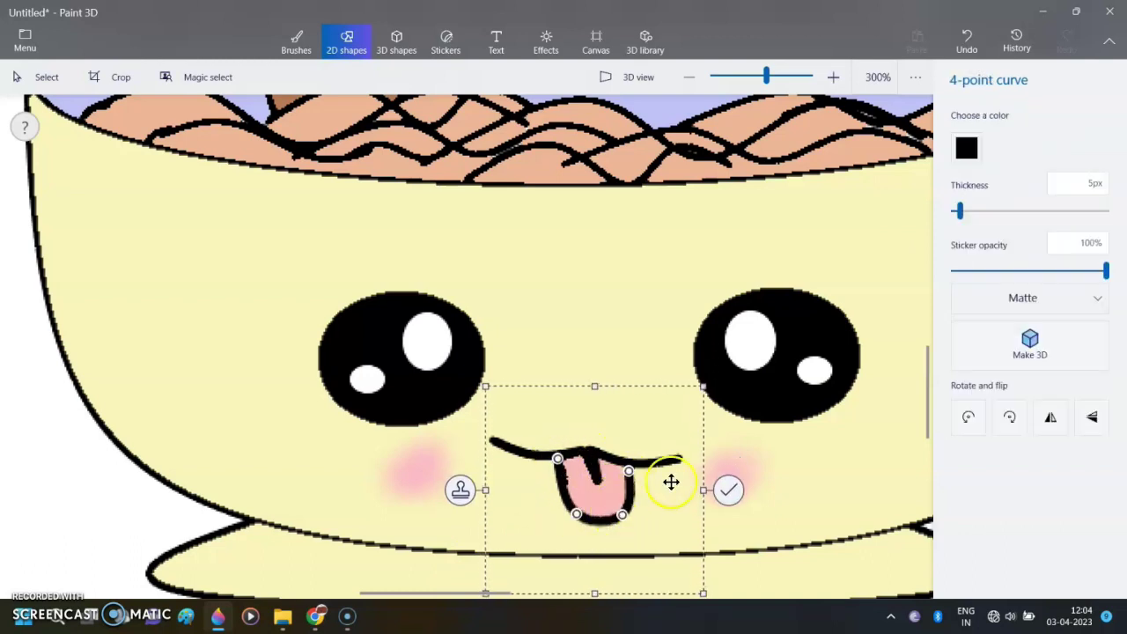
left_click(199, 497)
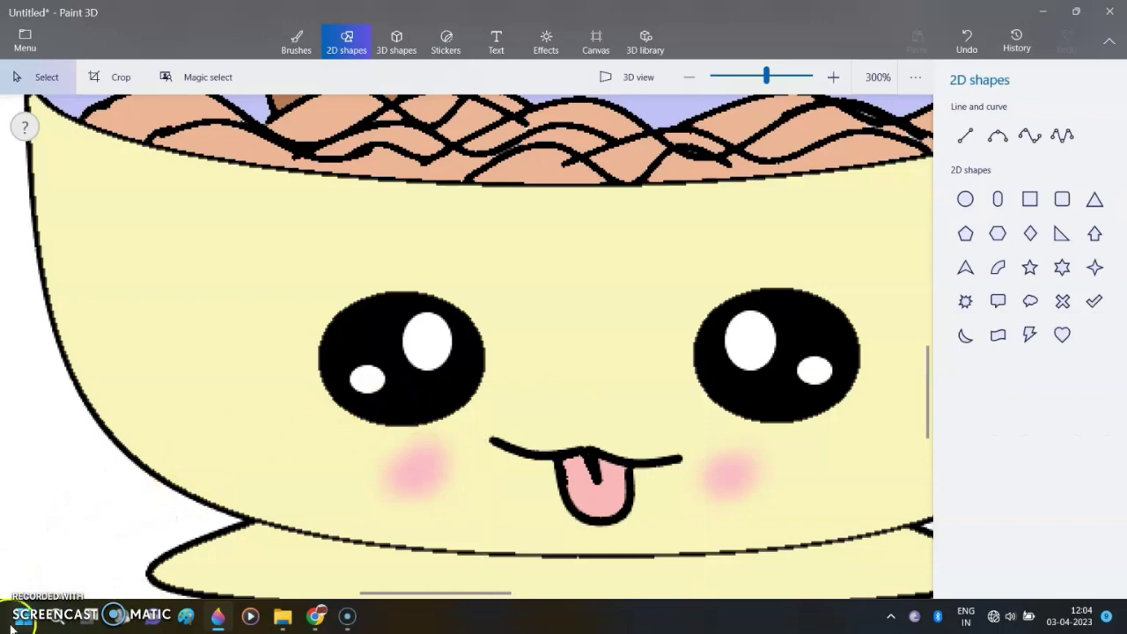